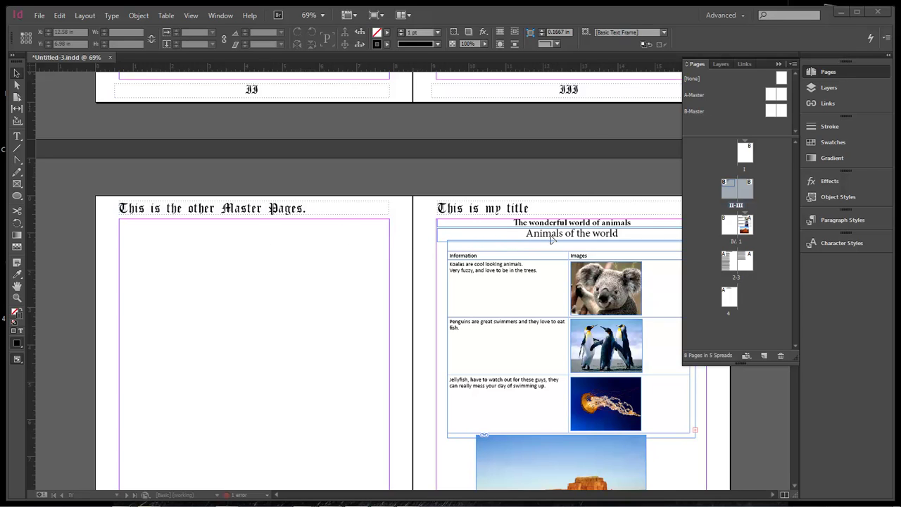
# Copy the Animals of the world subheading onto the left page, then delete the copy.
pyautogui.click(524, 236)
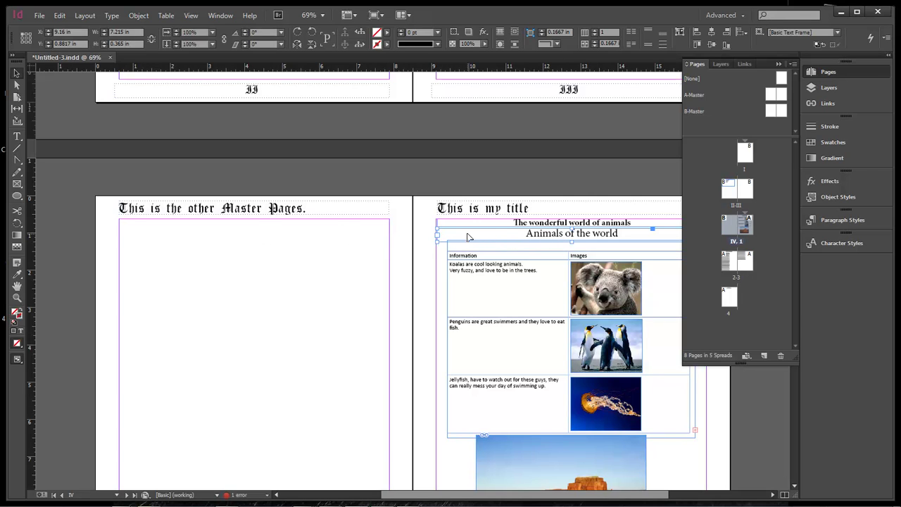
pyautogui.moveTo(440, 236); pyautogui.dragTo(200, 240)
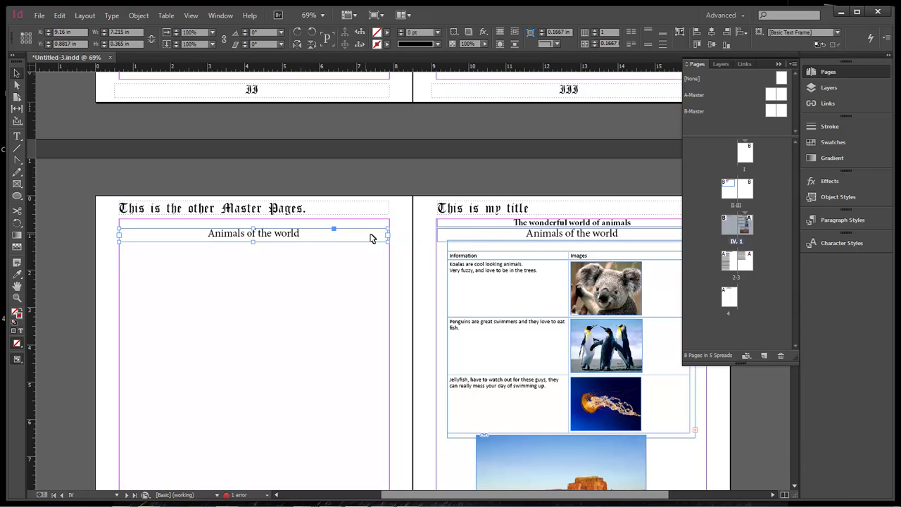
pyautogui.click(460, 237)
pyautogui.click(354, 237)
pyautogui.press('Delete')
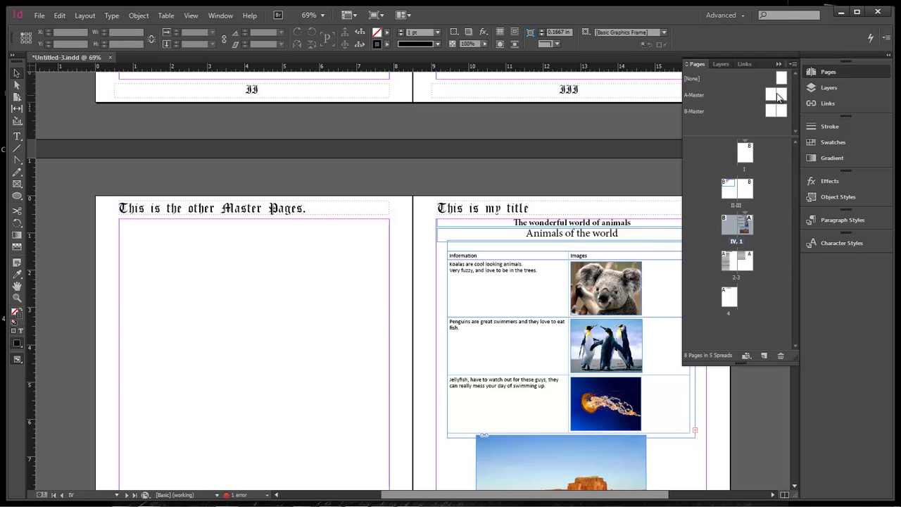
# Collapse the Pages panel and pull a horizontal guide from the top ruler onto the spread.
pyautogui.click(779, 64)
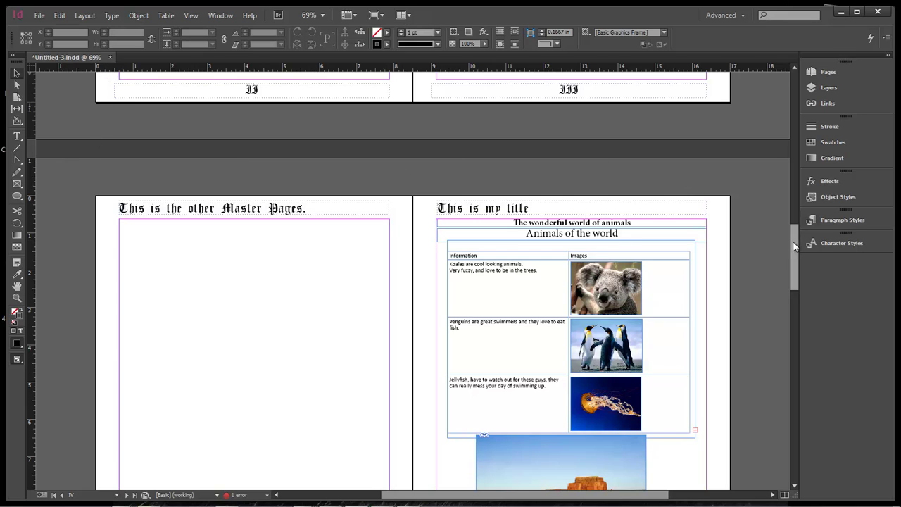
pyautogui.scroll(-3, 784, 242)
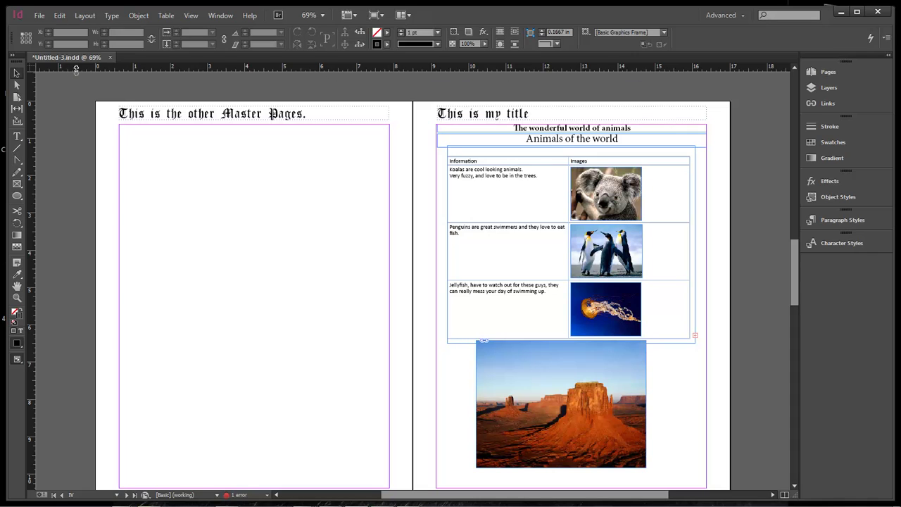
pyautogui.moveTo(76, 69); pyautogui.dragTo(91, 163)
pyautogui.scroll(-3, 248, 154)
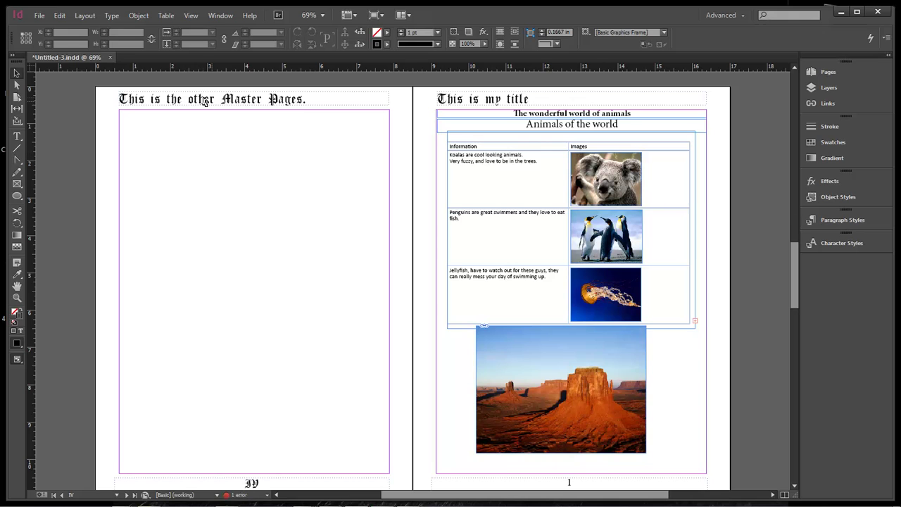
# Zoom to 300% and add horizontal guides below the header, at 0.88 in and 1.125 in.
pyautogui.click(322, 15)
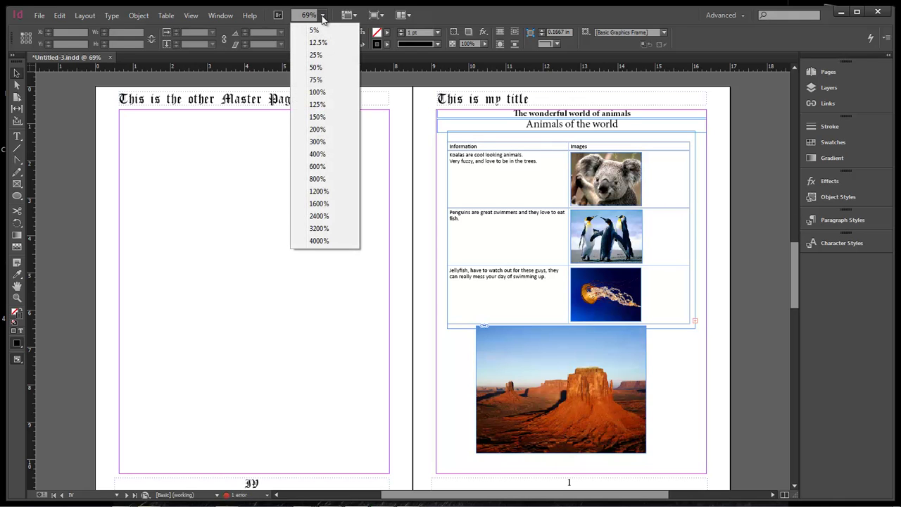
pyautogui.click(318, 142)
pyautogui.moveTo(790, 268); pyautogui.dragTo(794, 250)
pyautogui.scroll(-3, 794, 250)
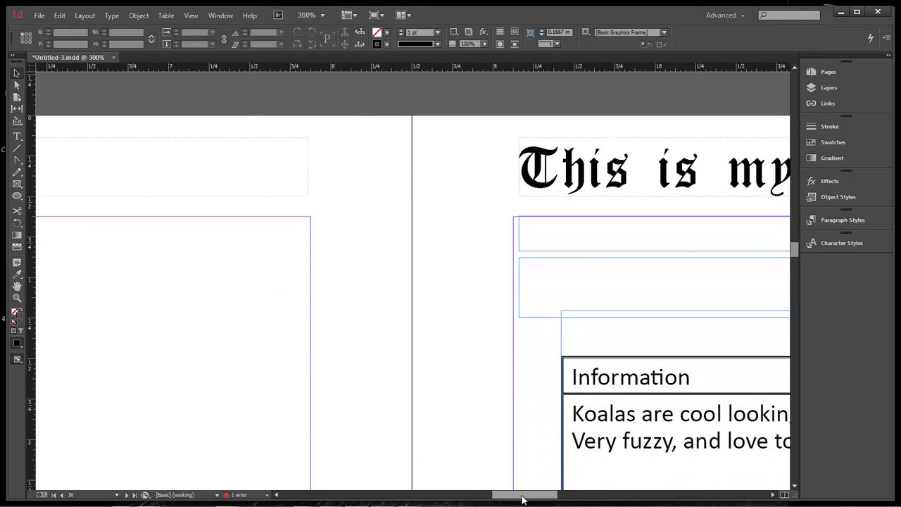
pyautogui.moveTo(523, 497); pyautogui.dragTo(620, 495)
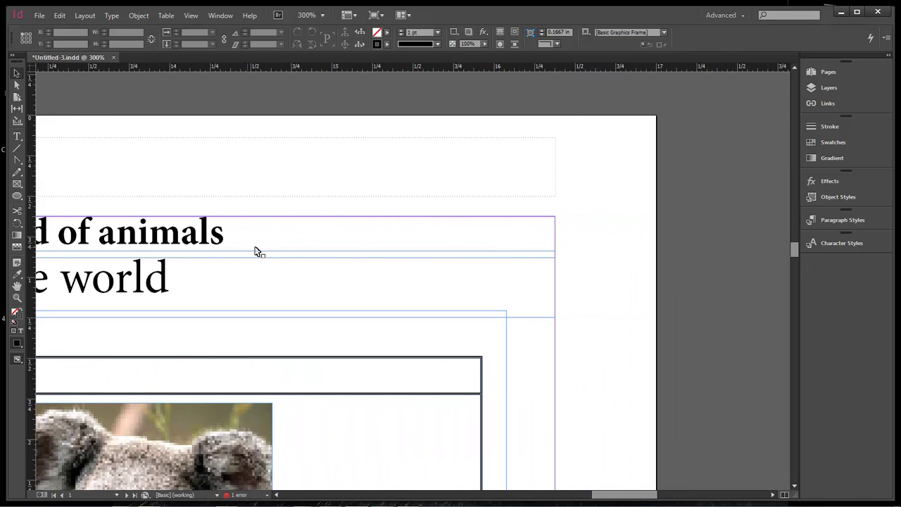
pyautogui.moveTo(690, 69); pyautogui.dragTo(688, 250)
pyautogui.moveTo(686, 69); pyautogui.dragTo(676, 258)
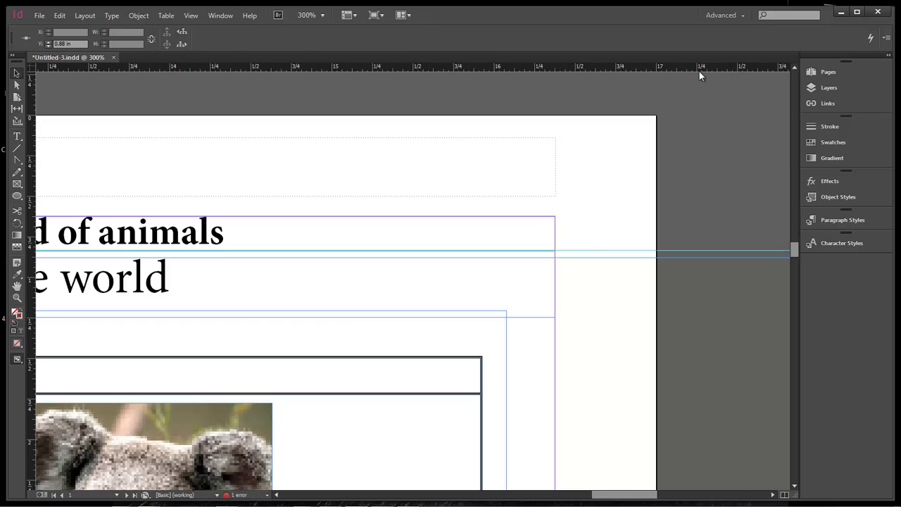
pyautogui.moveTo(699, 71)
pyautogui.mouseDown()
pyautogui.moveTo(692, 306)
pyautogui.moveTo(712, 78)
pyautogui.mouseUp()
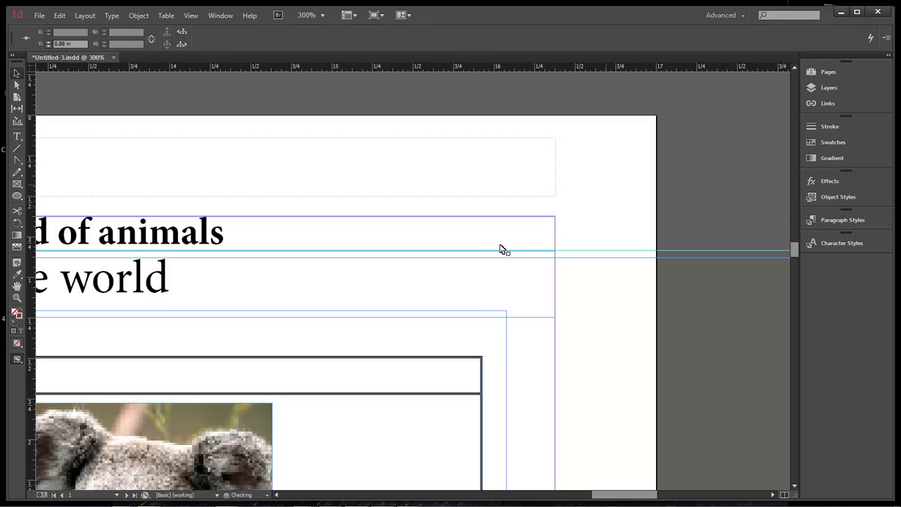
pyautogui.click(517, 322)
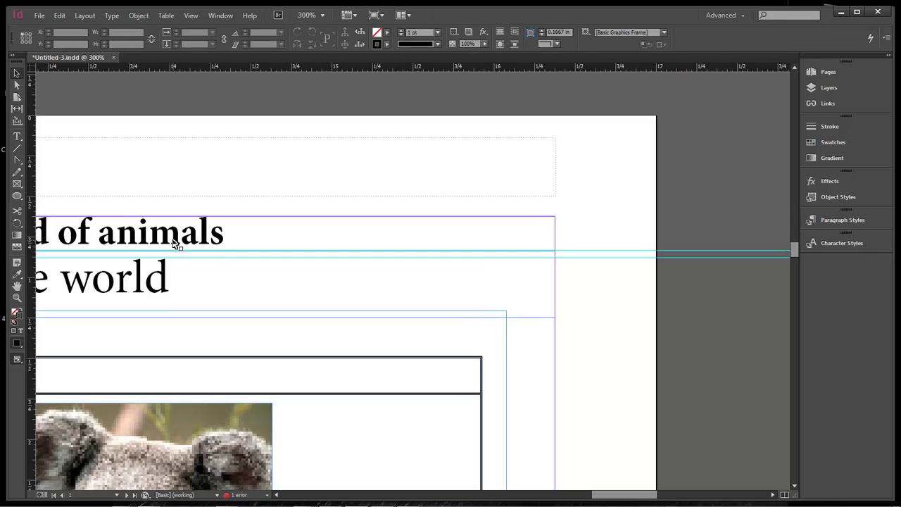
# Shorten the Animals of the world frame to 0.2533 in and add a guide along its bottom edge.
pyautogui.click(17, 73)
pyautogui.click(276, 302)
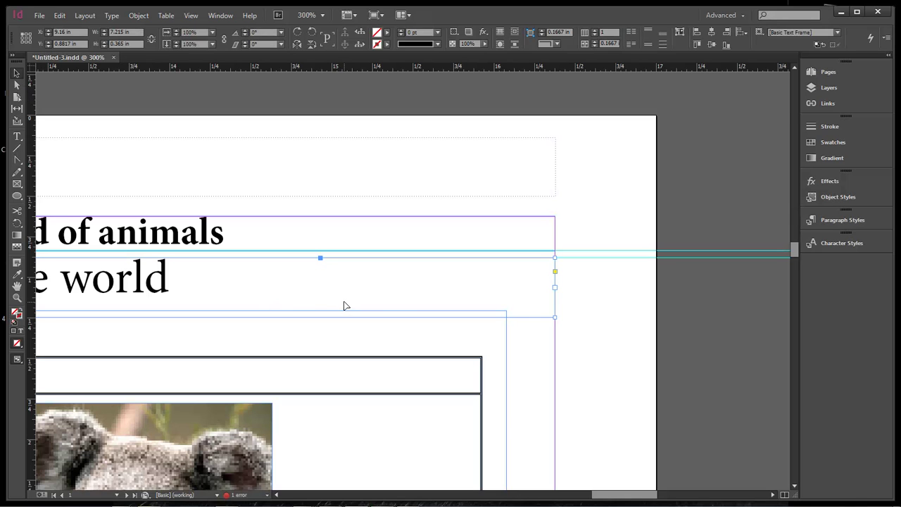
pyautogui.moveTo(615, 495); pyautogui.dragTo(573, 498)
pyautogui.moveTo(449, 316); pyautogui.dragTo(453, 299)
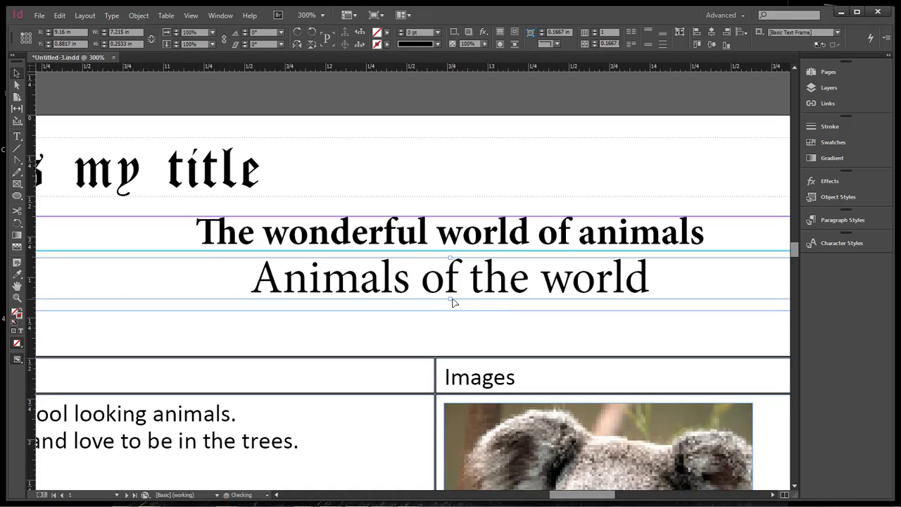
pyautogui.moveTo(590, 497); pyautogui.dragTo(634, 497)
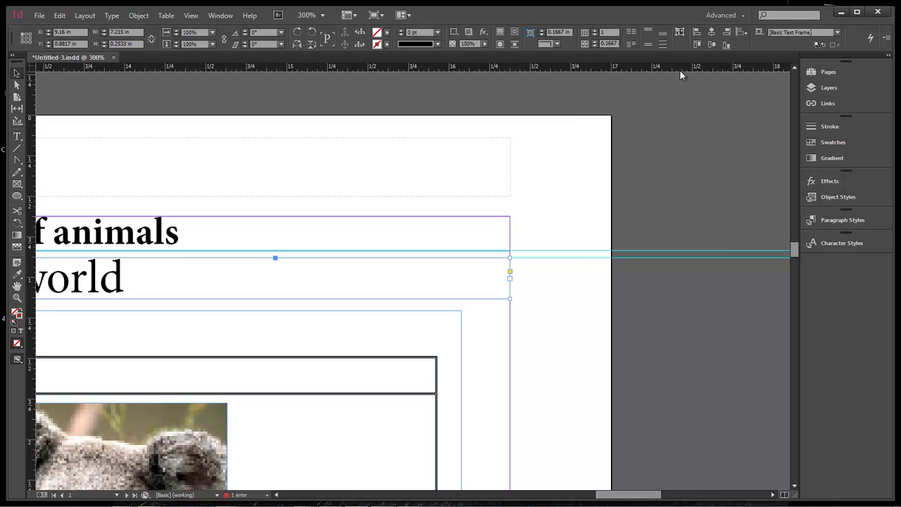
pyautogui.moveTo(682, 68); pyautogui.dragTo(679, 299)
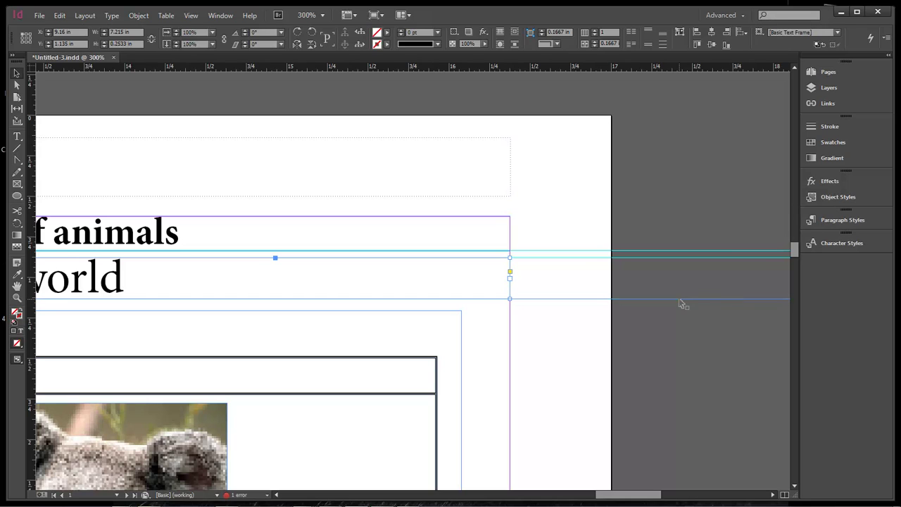
pyautogui.click(665, 391)
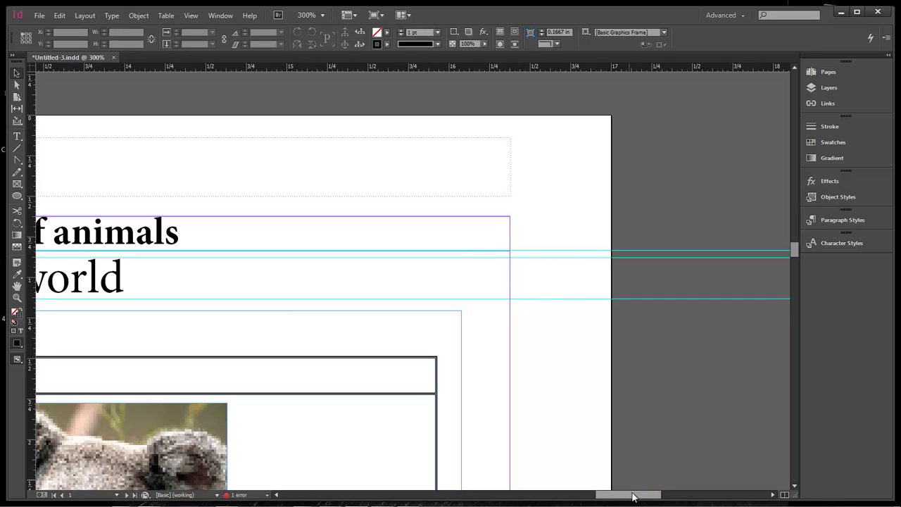
pyautogui.moveTo(637, 500); pyautogui.dragTo(440, 487)
pyautogui.click(657, 238)
pyautogui.click(574, 193)
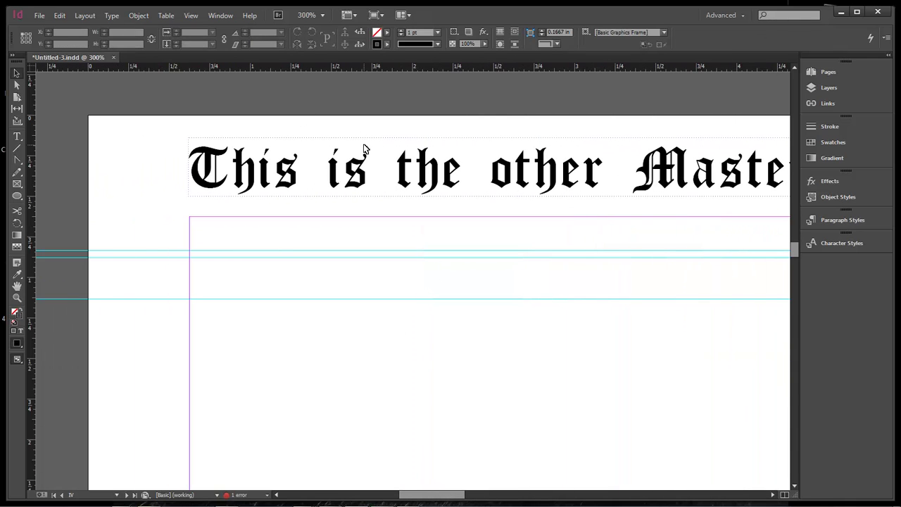
# Copy the Animals of the world subheading onto the left page and retype it as 'About Me'.
pyautogui.scroll(-3, 355, 148)
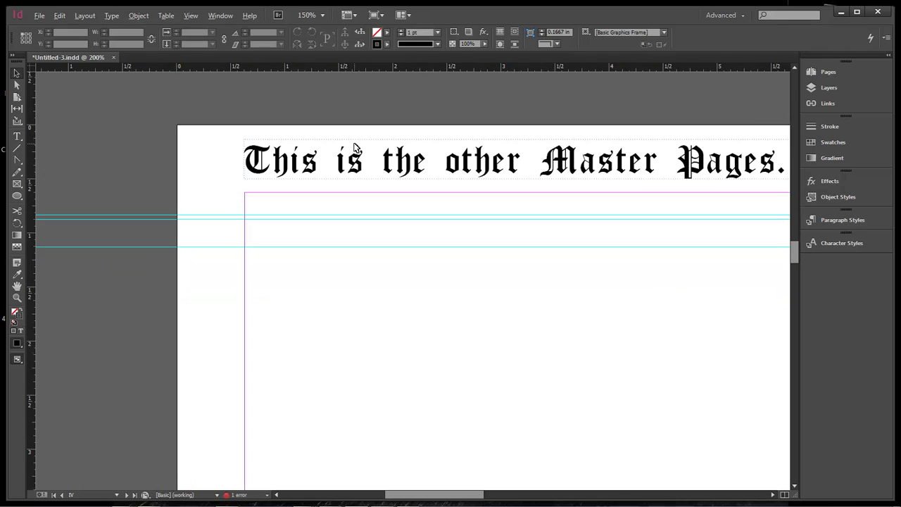
pyautogui.moveTo(446, 495); pyautogui.dragTo(496, 501)
pyautogui.scroll(-1, 424, 310)
pyautogui.scroll(-1, 424, 310)
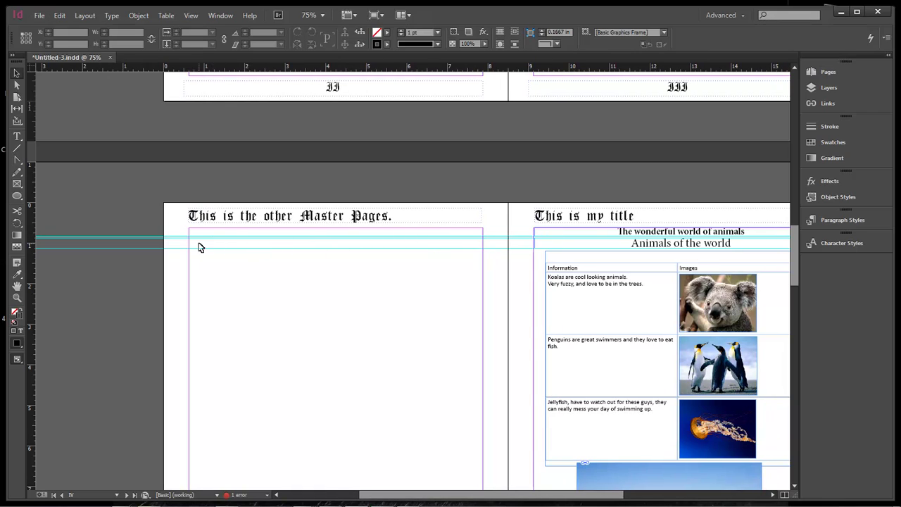
pyautogui.click(568, 245)
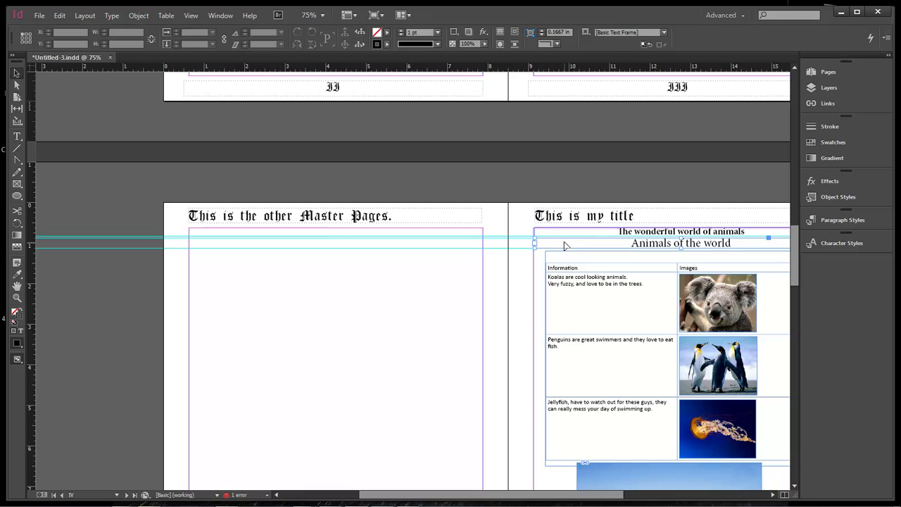
pyautogui.moveTo(574, 246); pyautogui.dragTo(232, 246)
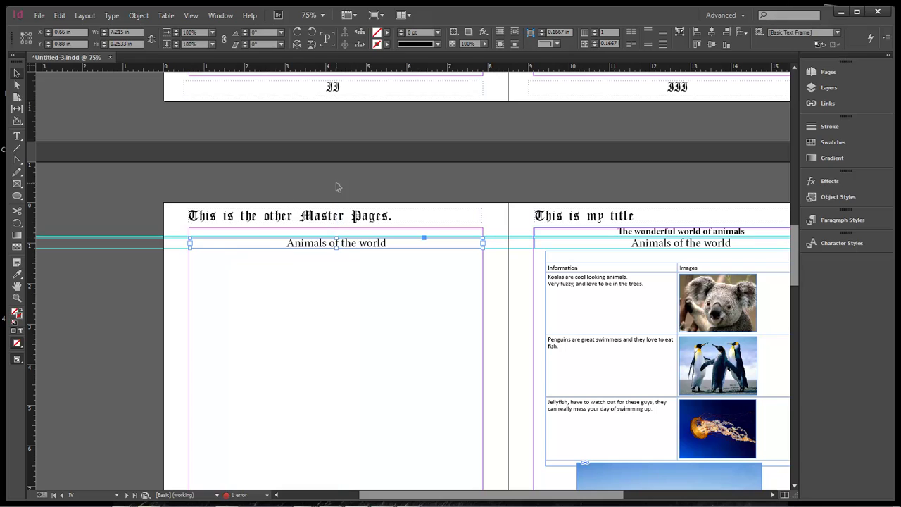
pyautogui.doubleClick(357, 239)
pyautogui.moveTo(388, 242); pyautogui.dragTo(258, 242)
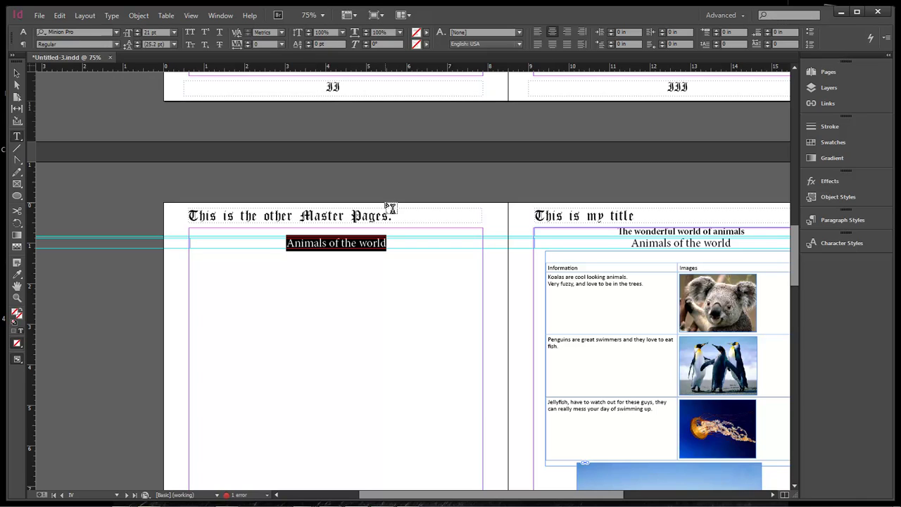
pyautogui.write('About')
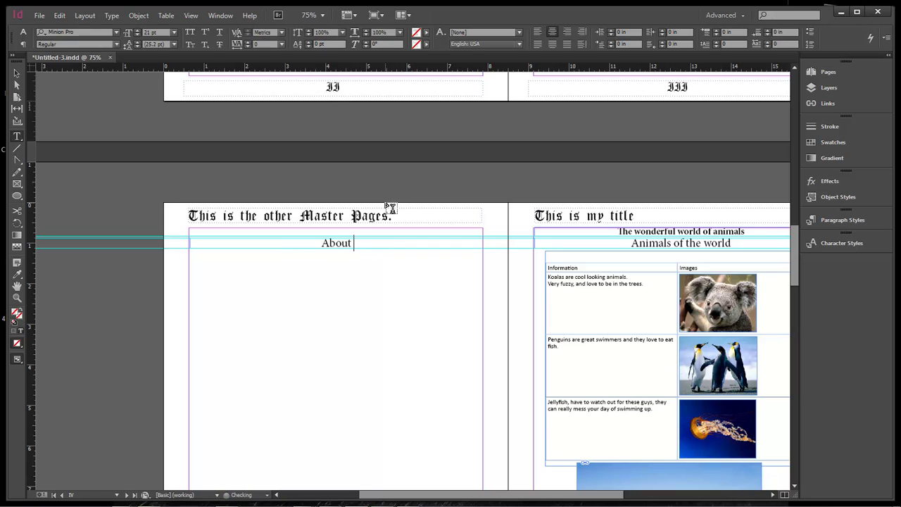
pyautogui.write(' Me')
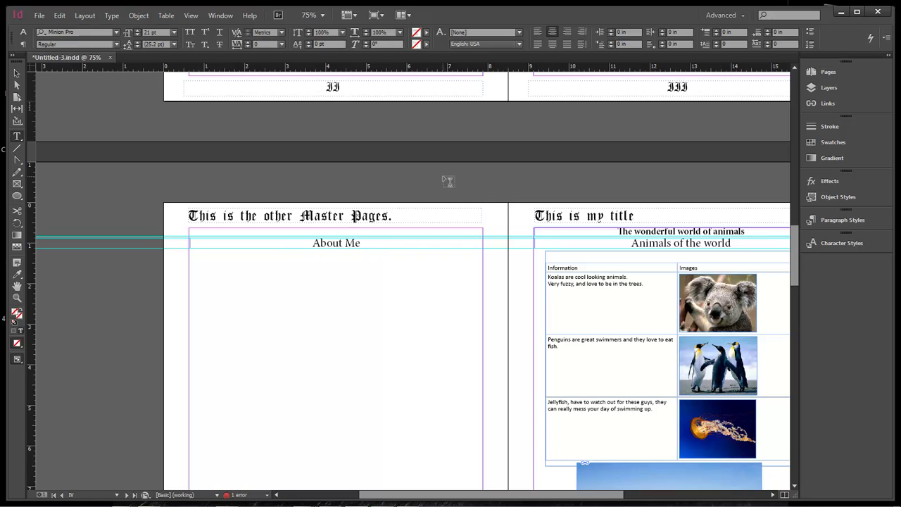
pyautogui.click(17, 73)
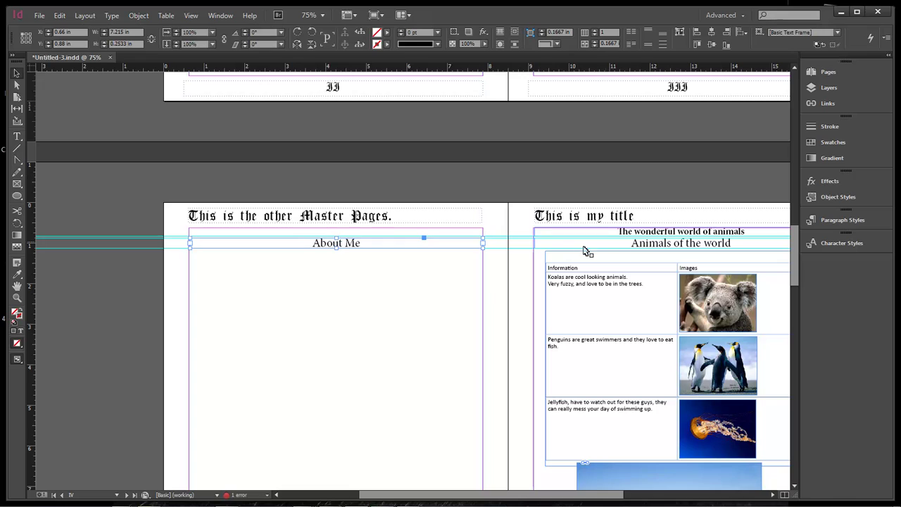
# Copy the main heading above About Me and retype it as 'Information'.
pyautogui.click(647, 237)
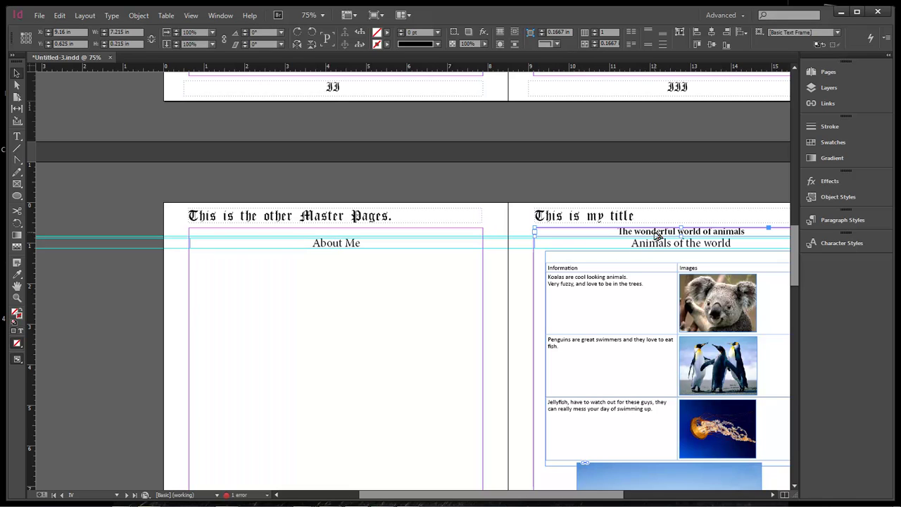
pyautogui.moveTo(658, 236); pyautogui.dragTo(316, 237)
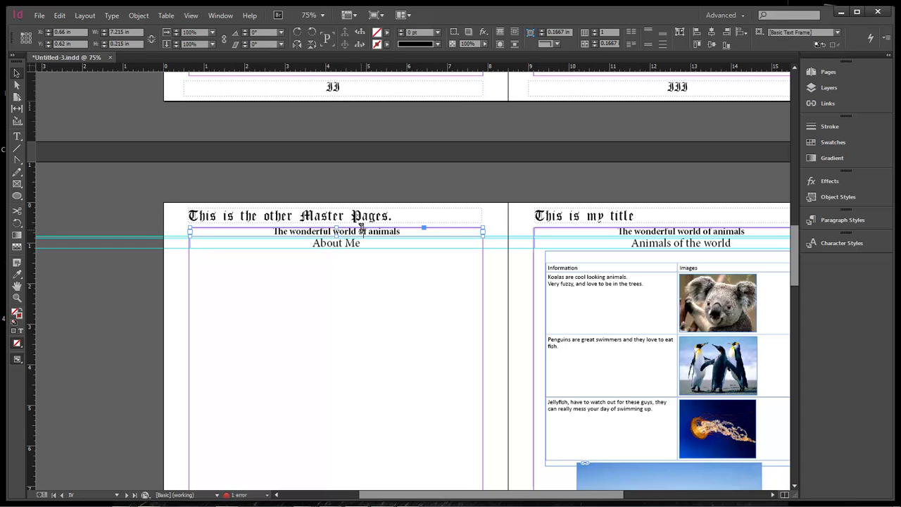
pyautogui.doubleClick(361, 229)
pyautogui.moveTo(402, 233); pyautogui.dragTo(277, 232)
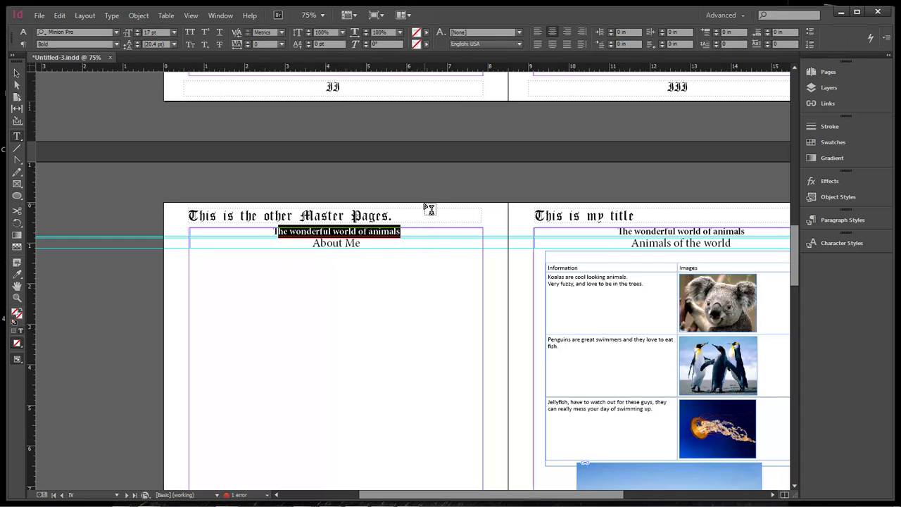
pyautogui.press('BackSpace')
pyautogui.press('BackSpace')
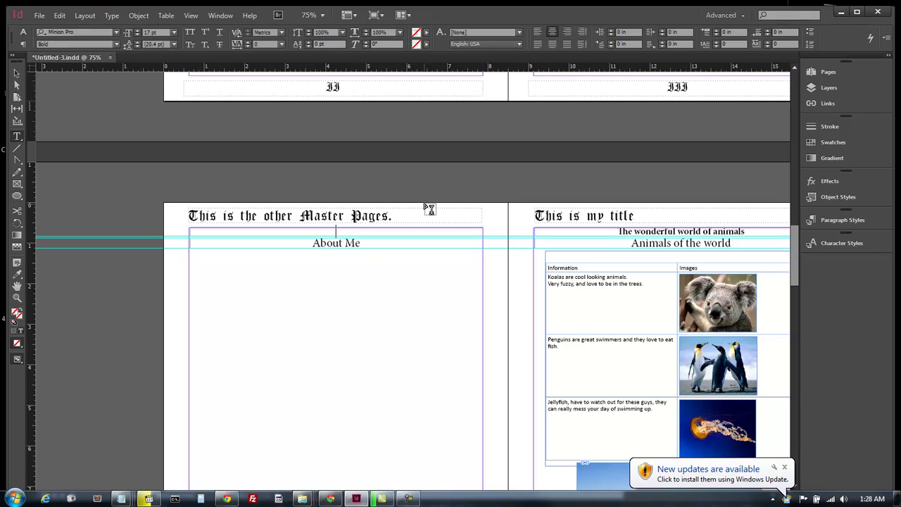
pyautogui.write('Information')
pyautogui.click(784, 467)
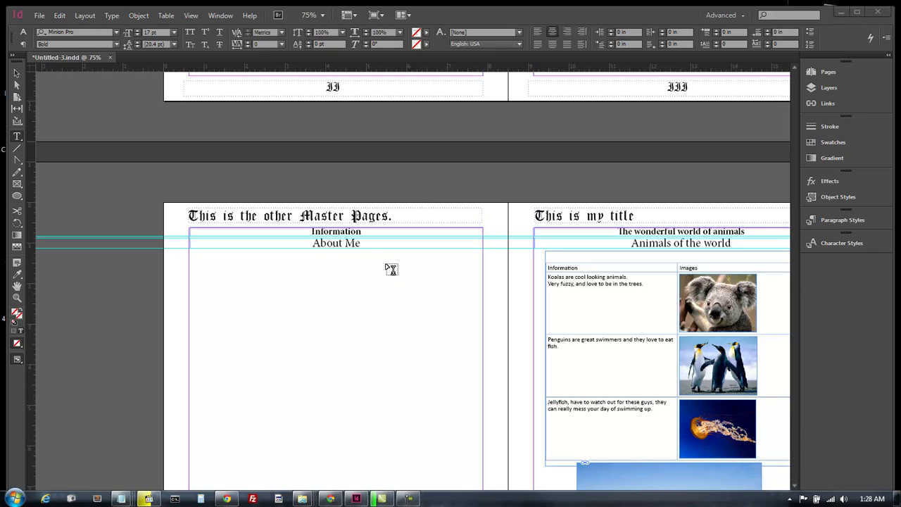
pyautogui.click(17, 73)
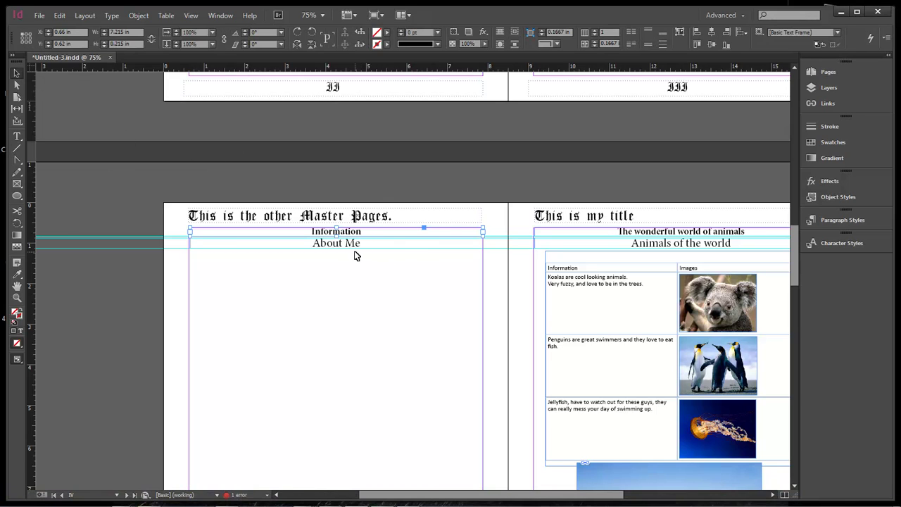
pyautogui.click(356, 257)
# Update the table of contents so it lists Information and About Me, accepting the overset warning.
pyautogui.moveTo(795, 262); pyautogui.dragTo(791, 211)
pyautogui.click(317, 197)
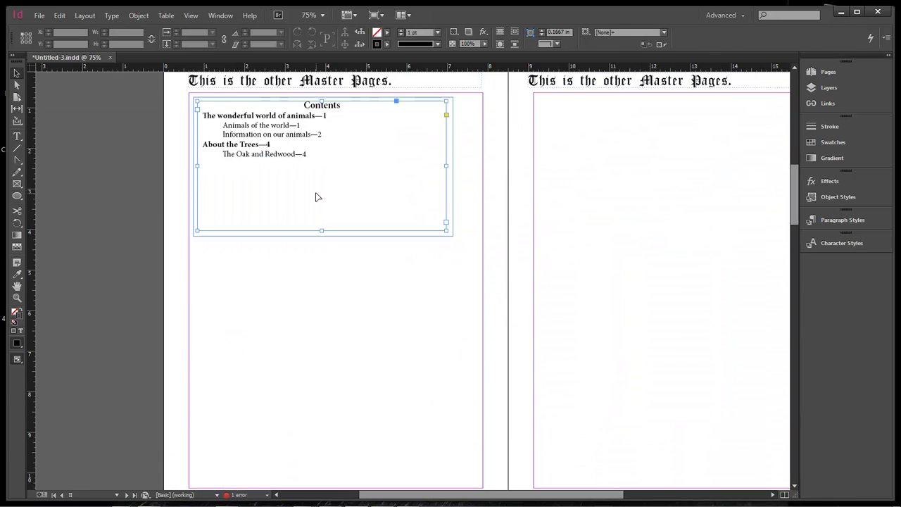
pyautogui.click(84, 16)
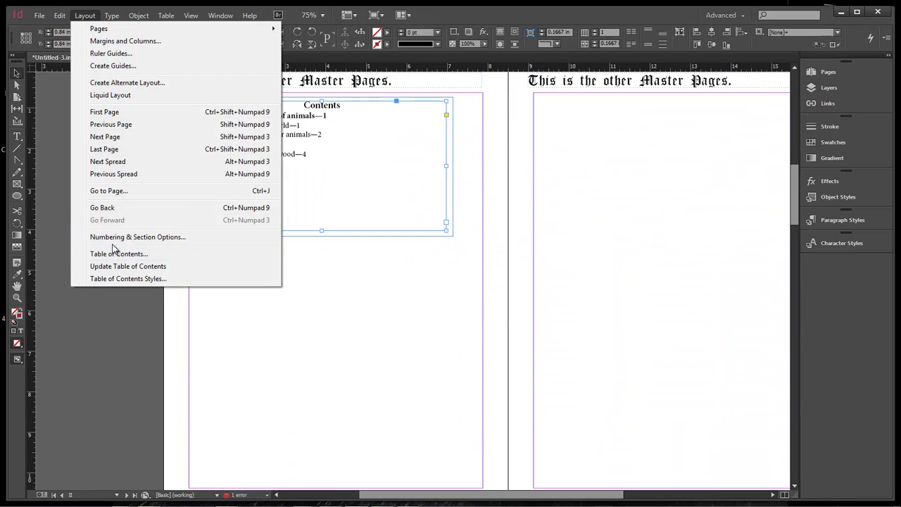
pyautogui.click(114, 265)
pyautogui.click(498, 275)
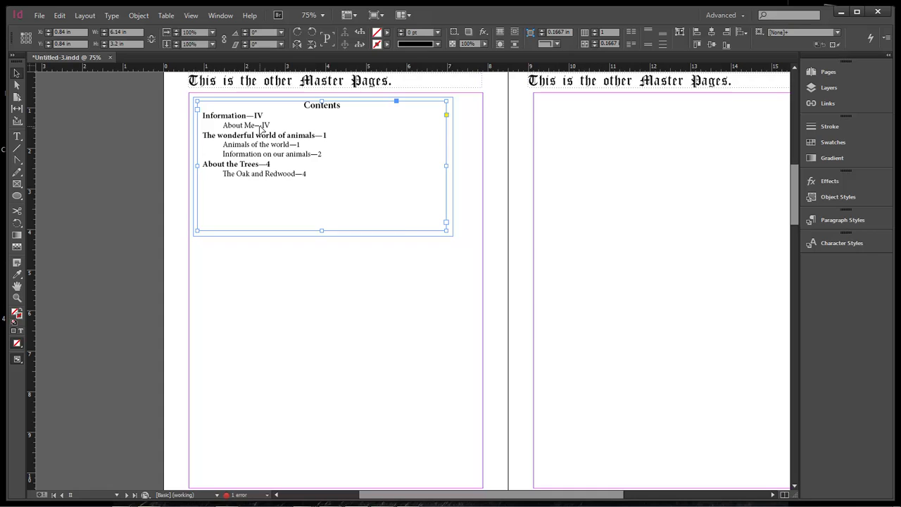
pyautogui.scroll(-8, 285, 268)
pyautogui.scroll(2, 310, 336)
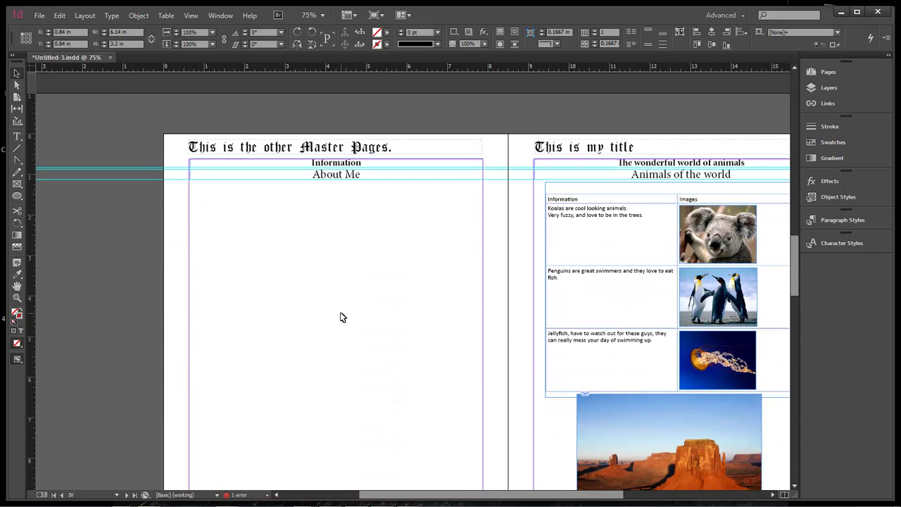
# Open the Pages panel and go to spread IV,1.
pyautogui.click(828, 72)
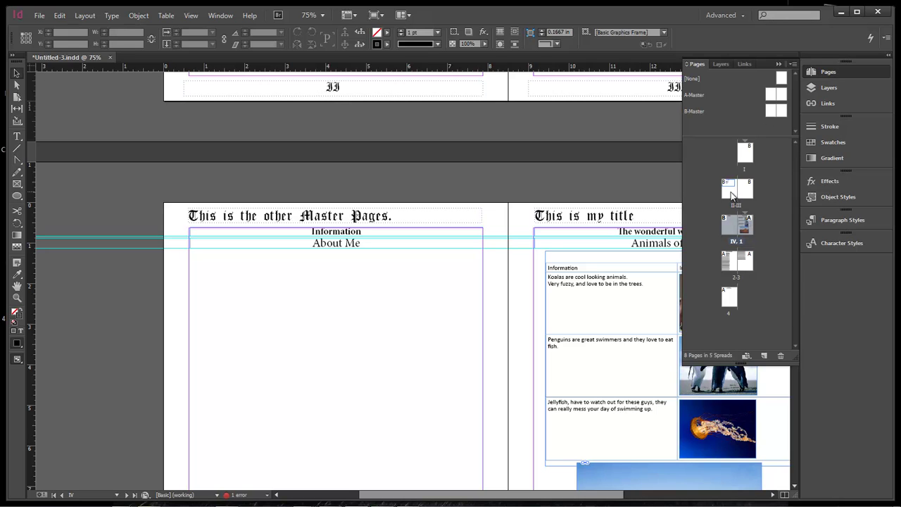
pyautogui.doubleClick(730, 231)
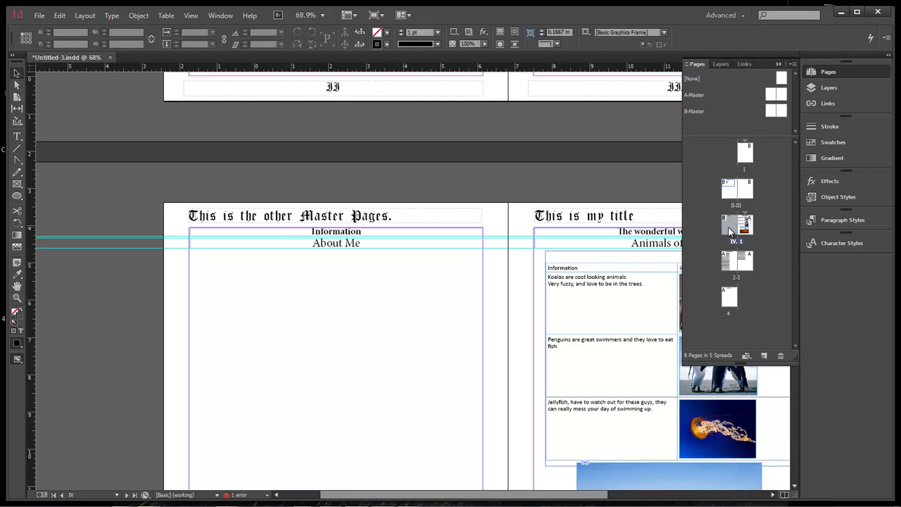
pyautogui.scroll(-10, 410, 234)
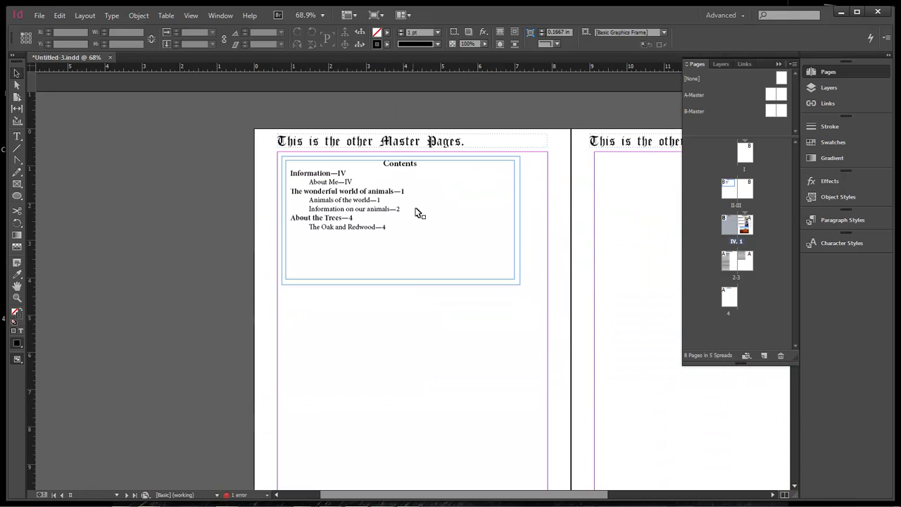
pyautogui.scroll(-10, 440, 323)
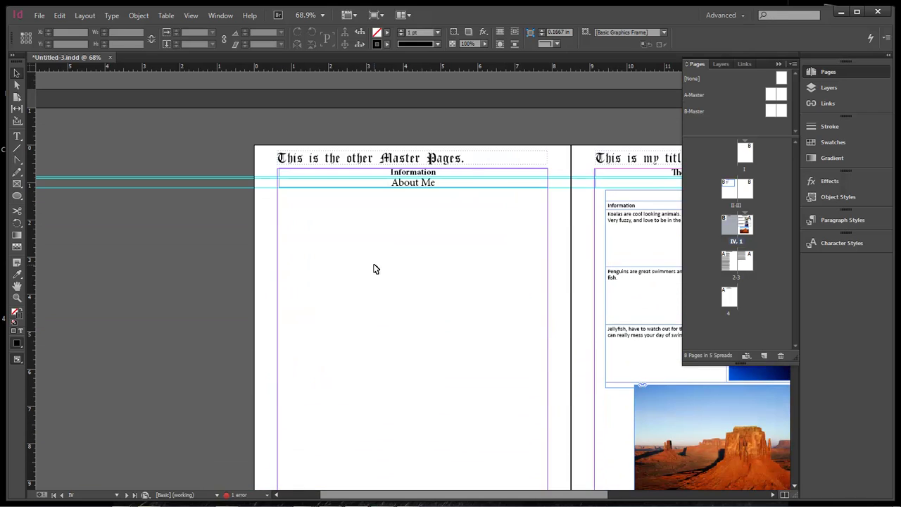
# Paste the Information and About Me frames onto the A-Master and move them to its left page top.
pyautogui.hotkey('ctrl', '=')
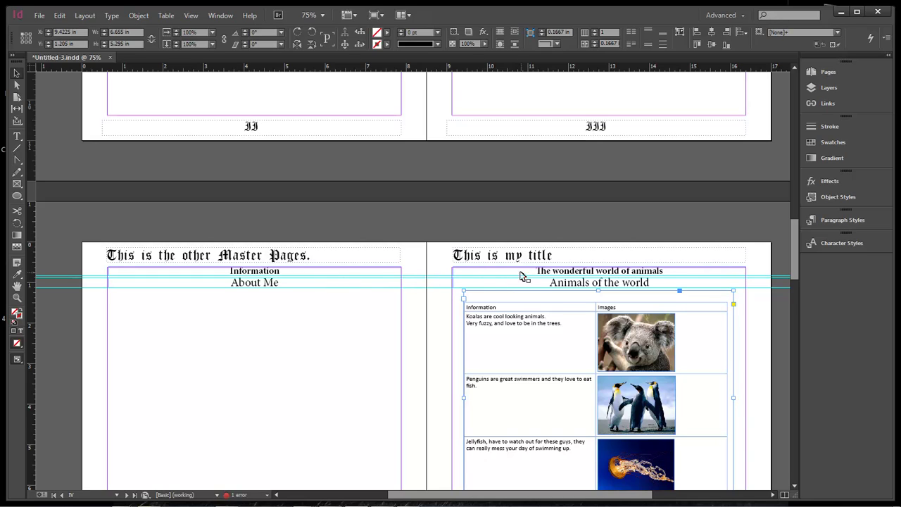
pyautogui.click(295, 283)
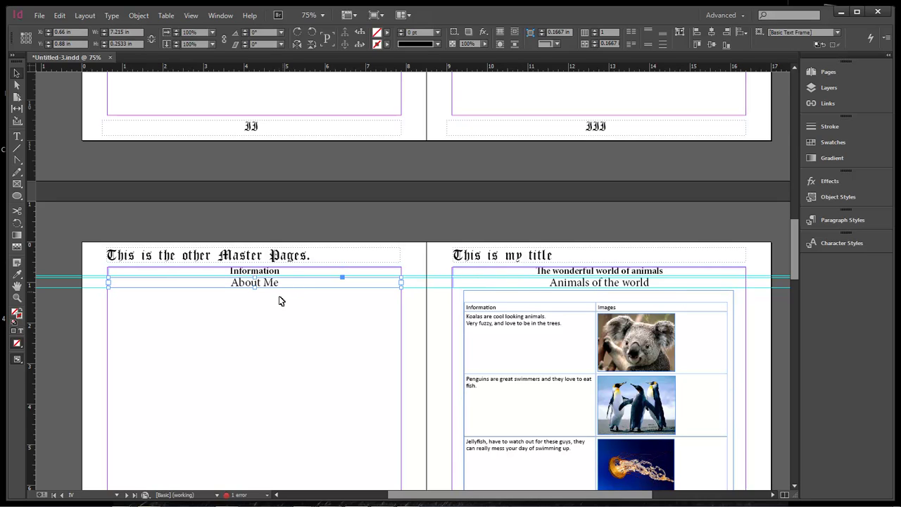
pyautogui.keyDown('shift'); pyautogui.click(273, 271); pyautogui.keyUp('shift')
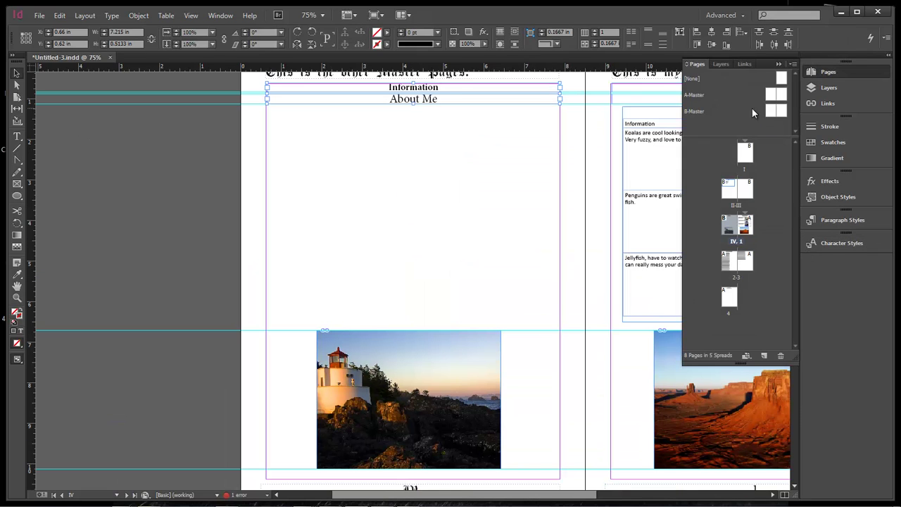
pyautogui.doubleClick(697, 96)
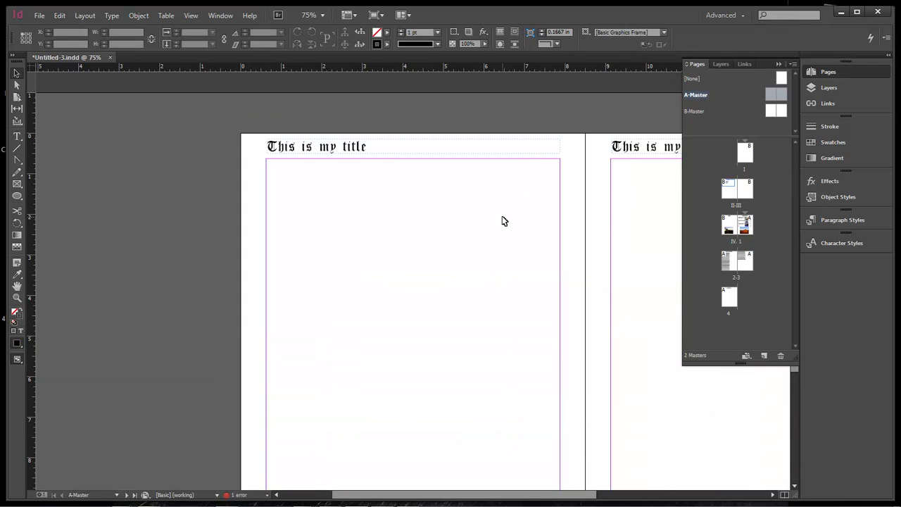
pyautogui.hotkey('ctrl', 'v')
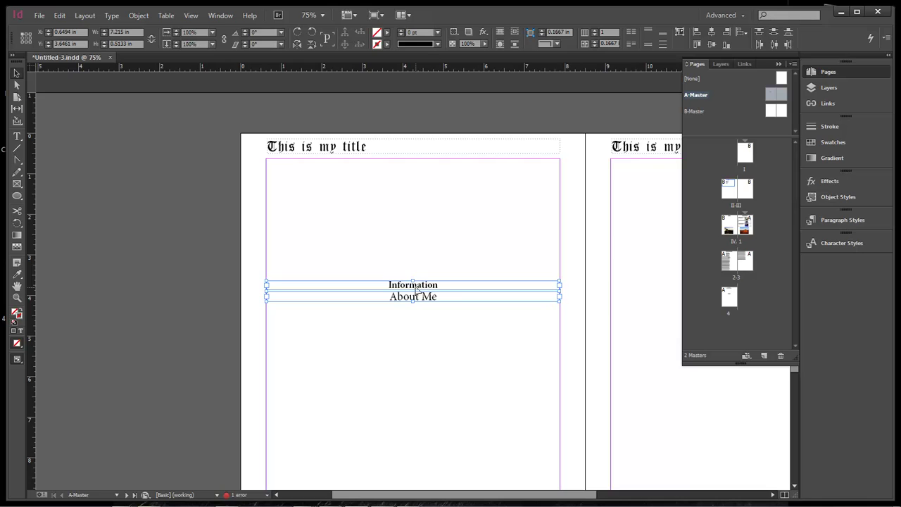
pyautogui.moveTo(416, 290); pyautogui.dragTo(417, 169)
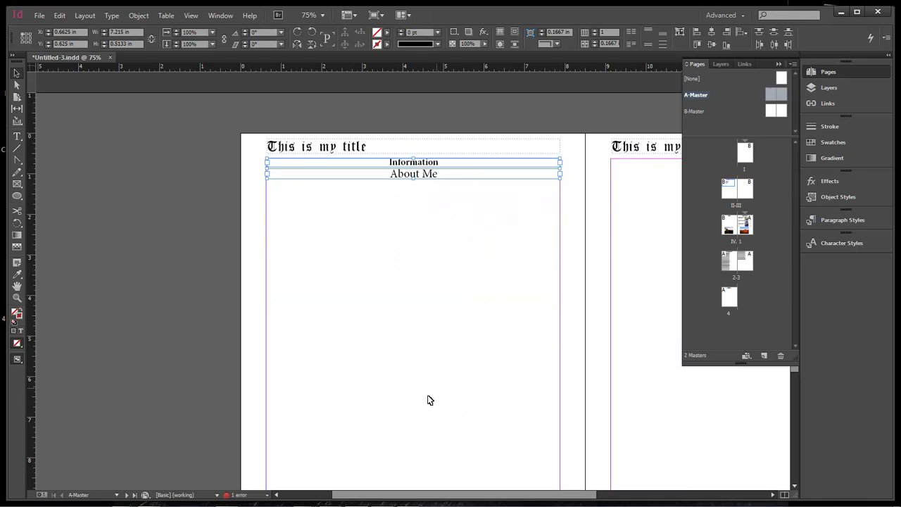
# Add master guides at 0.625 in, between Information and About Me, and at 1.14 in.
pyautogui.click(231, 124)
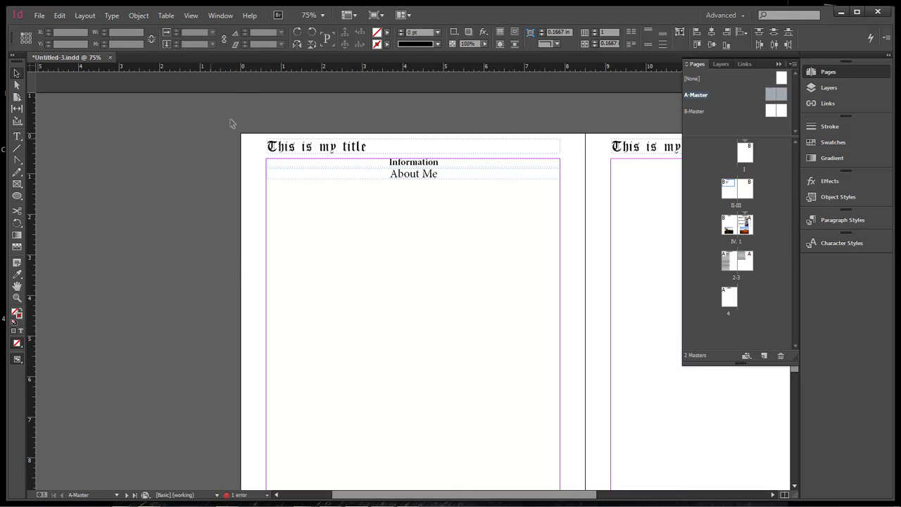
pyautogui.moveTo(228, 70); pyautogui.dragTo(228, 167)
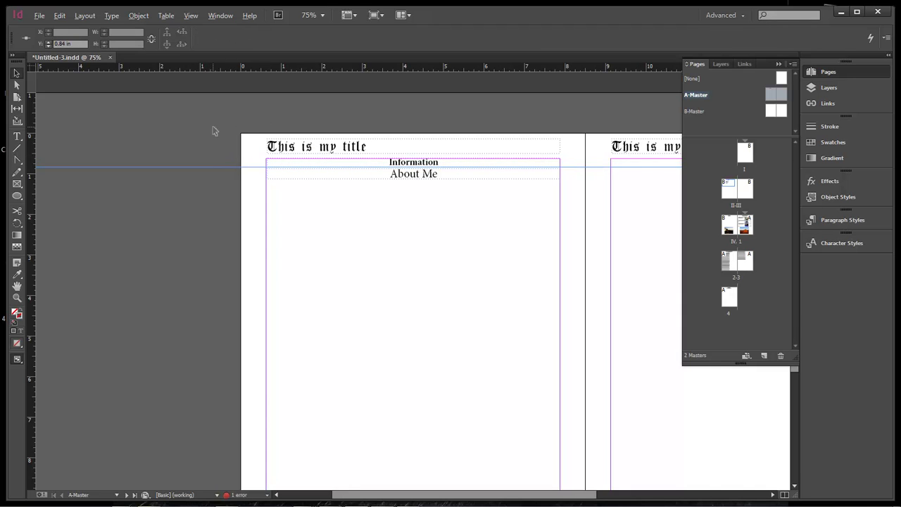
pyautogui.scroll(4, 215, 131)
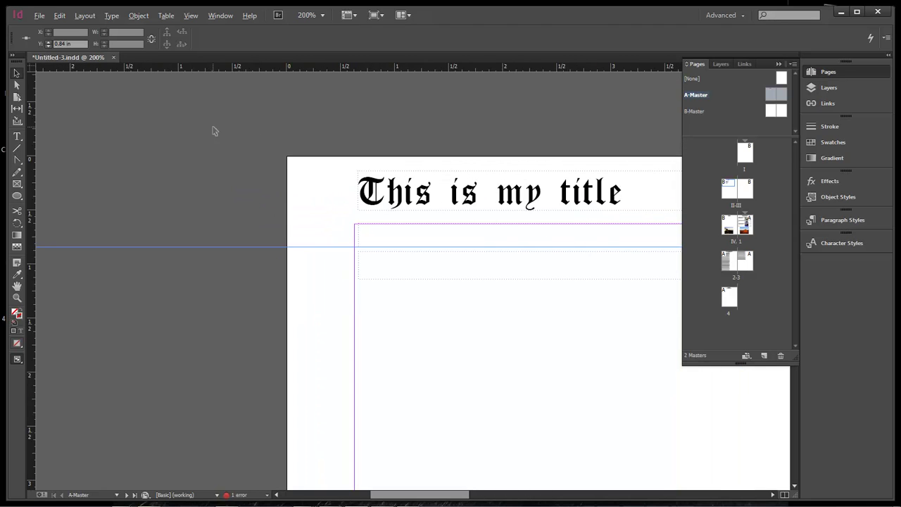
pyautogui.scroll(1, 215, 131)
pyautogui.scroll(1, 214, 131)
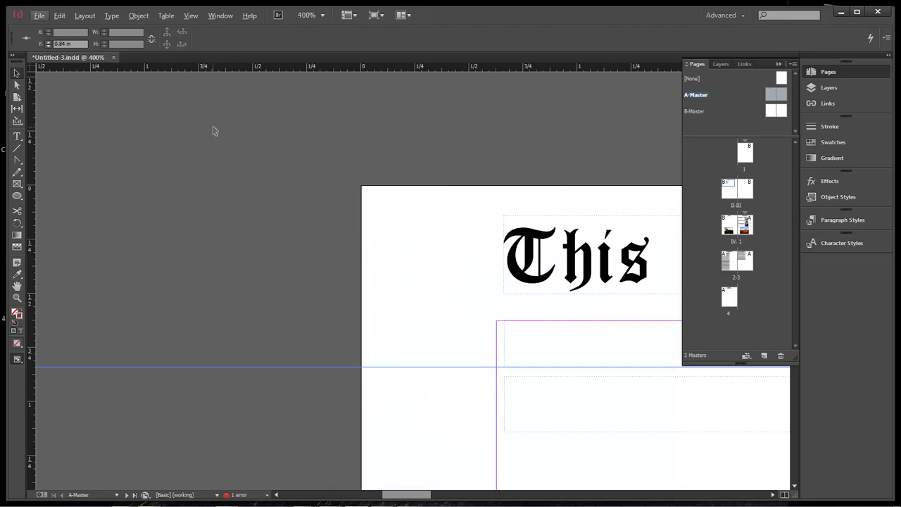
pyautogui.moveTo(323, 66); pyautogui.dragTo(321, 376)
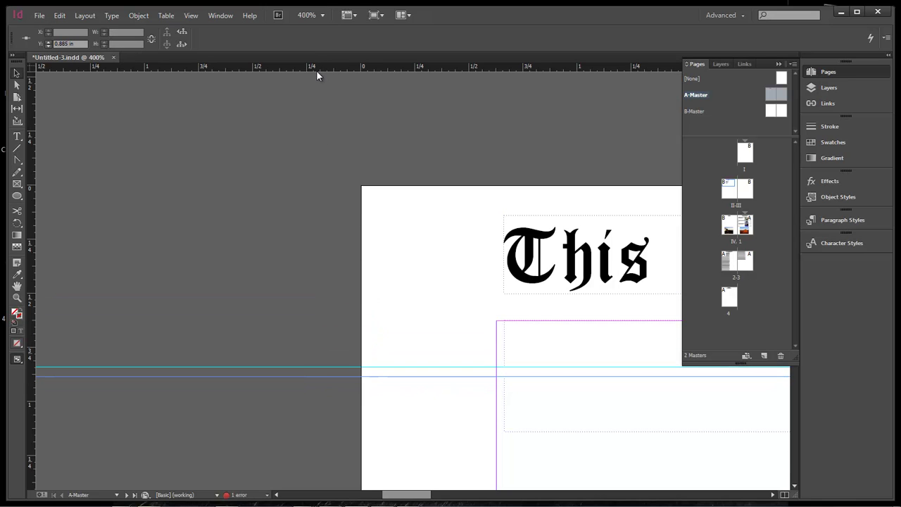
pyautogui.moveTo(317, 71); pyautogui.dragTo(318, 432)
pyautogui.moveTo(406, 496); pyautogui.dragTo(461, 497)
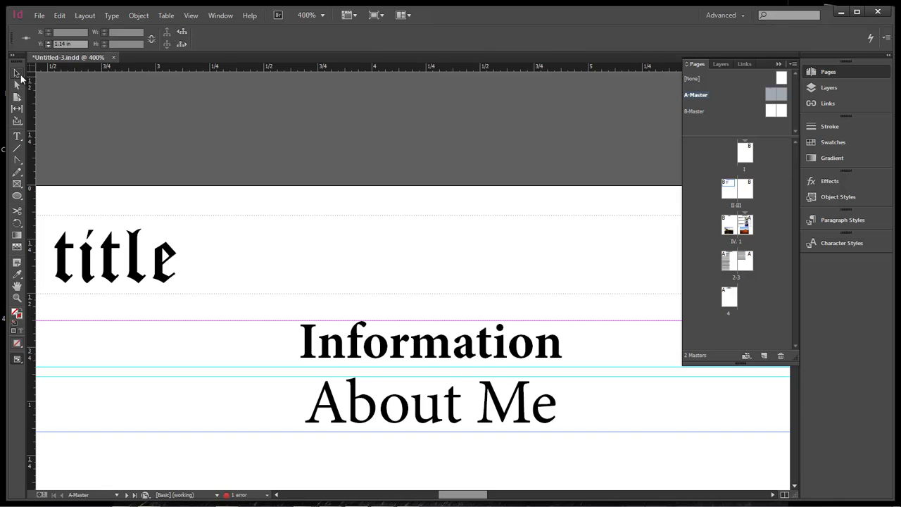
# Delete the Information frame from the master and select the About Me frame.
pyautogui.hotkey('ctrl', '-')
pyautogui.hotkey('ctrl', '-')
pyautogui.hotkey('ctrl', '-')
pyautogui.hotkey('ctrl', '-')
pyautogui.hotkey('ctrl', '-')
pyautogui.hotkey('ctrl', '-')
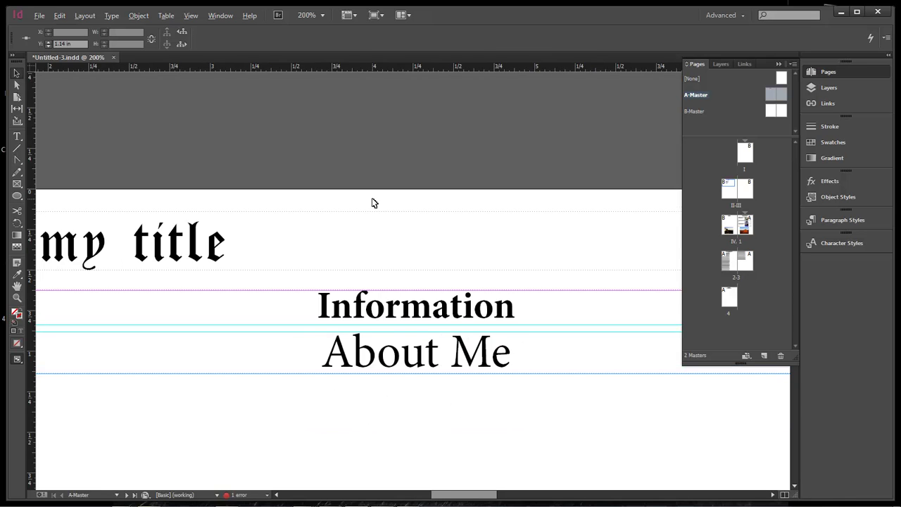
pyautogui.hotkey('ctrl', '=')
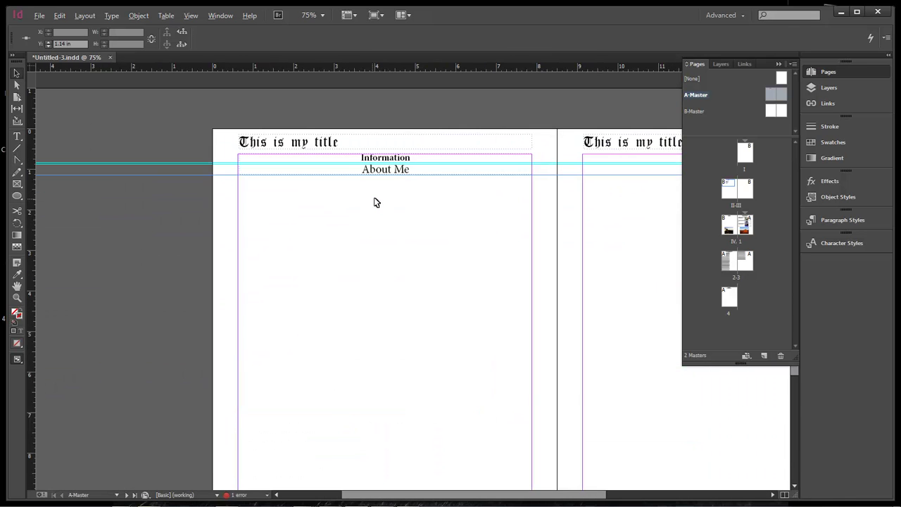
pyautogui.click(394, 157)
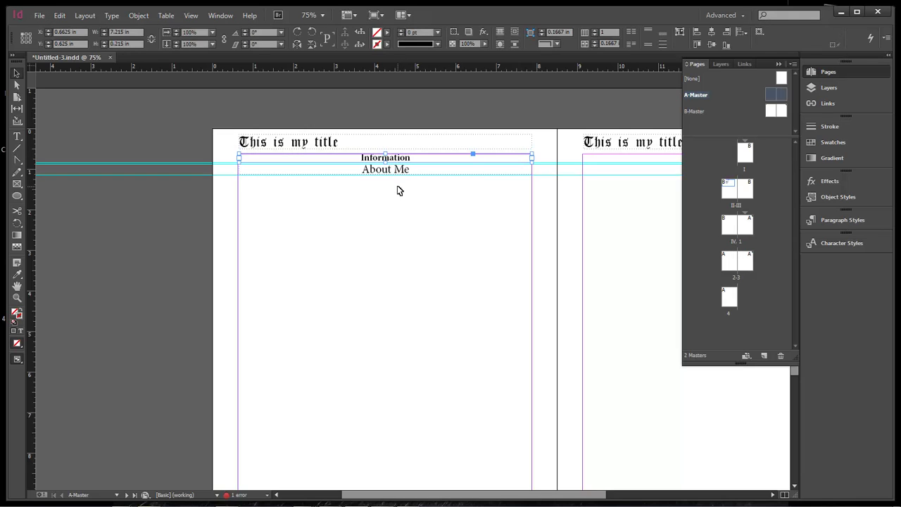
pyautogui.press('Delete')
pyautogui.click(389, 172)
# Delete the About Me frame from the master and go to page 4.
pyautogui.press('Delete')
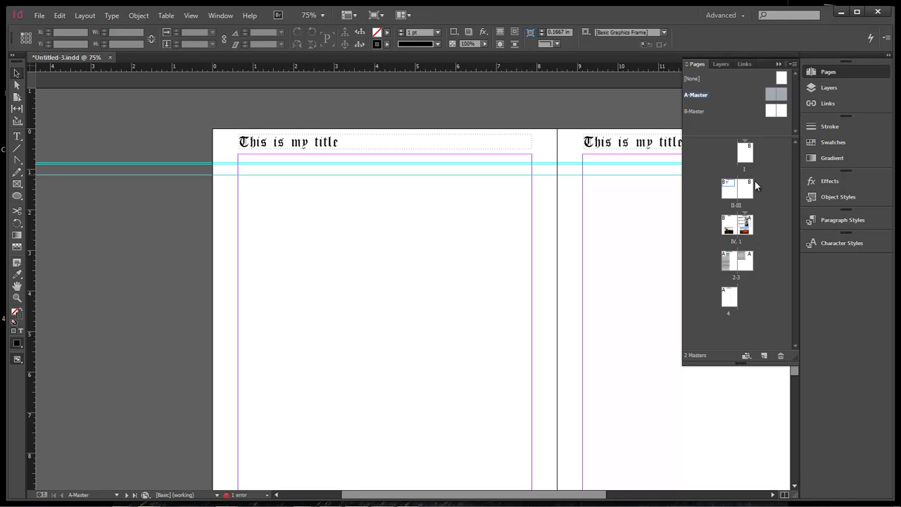
pyautogui.doubleClick(743, 264)
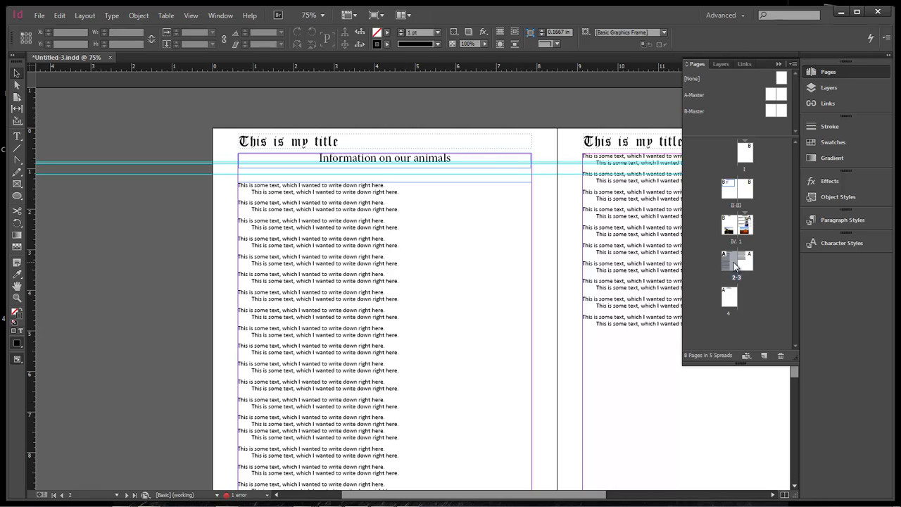
pyautogui.doubleClick(733, 301)
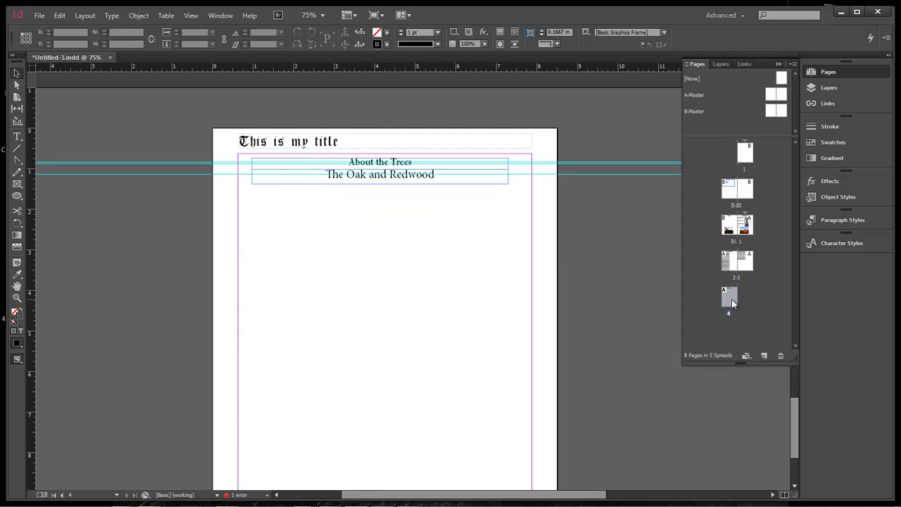
# Nudge The Oak and Redwood frame onto the guide, then zoom and pan to the page title.
pyautogui.click(354, 188)
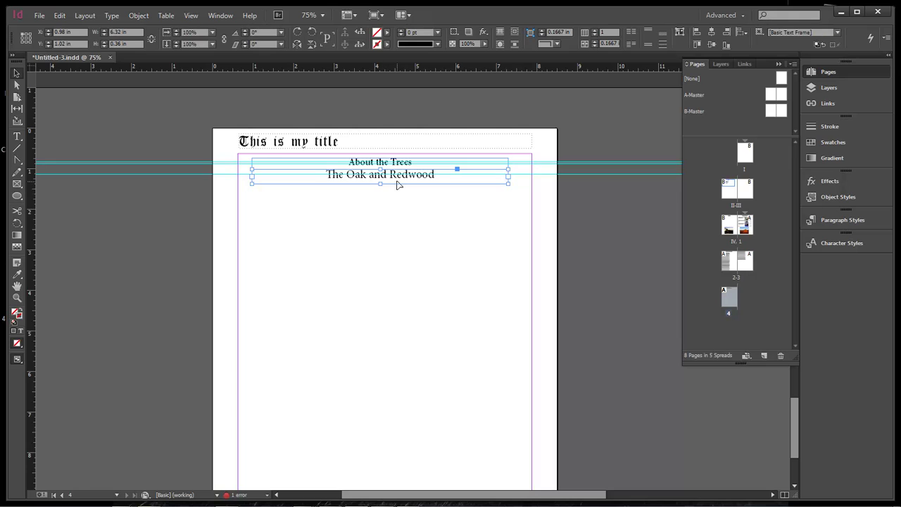
pyautogui.moveTo(397, 187); pyautogui.dragTo(400, 190)
pyautogui.hotkey('ctrl', '=')
pyautogui.hotkey('ctrl', '=')
pyautogui.hotkey('ctrl', '=')
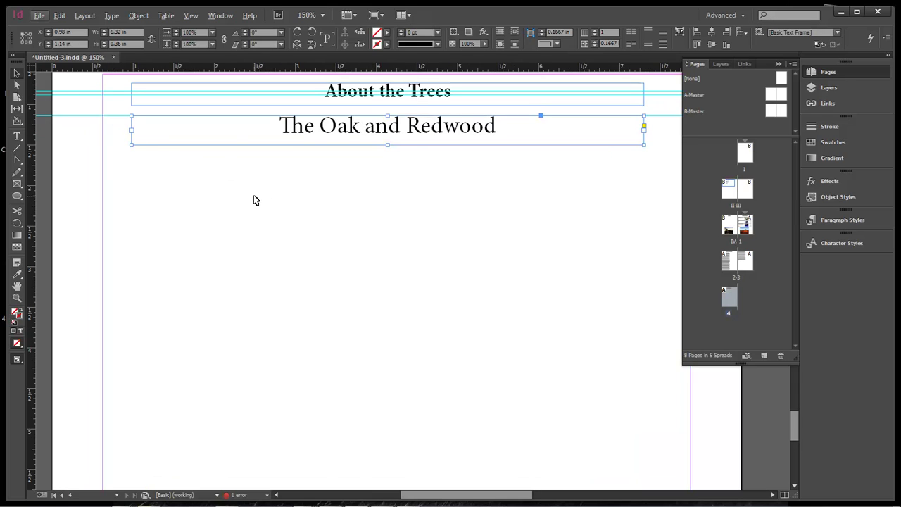
pyautogui.press('h')
pyautogui.press('Escape')
pyautogui.press('Escape')
pyautogui.click(244, 193)
pyautogui.press('h')
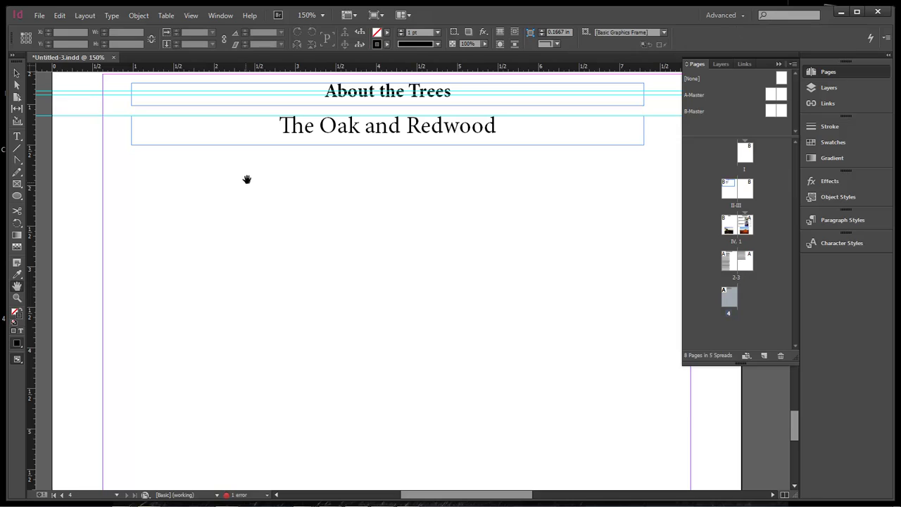
pyautogui.moveTo(247, 179); pyautogui.dragTo(252, 277)
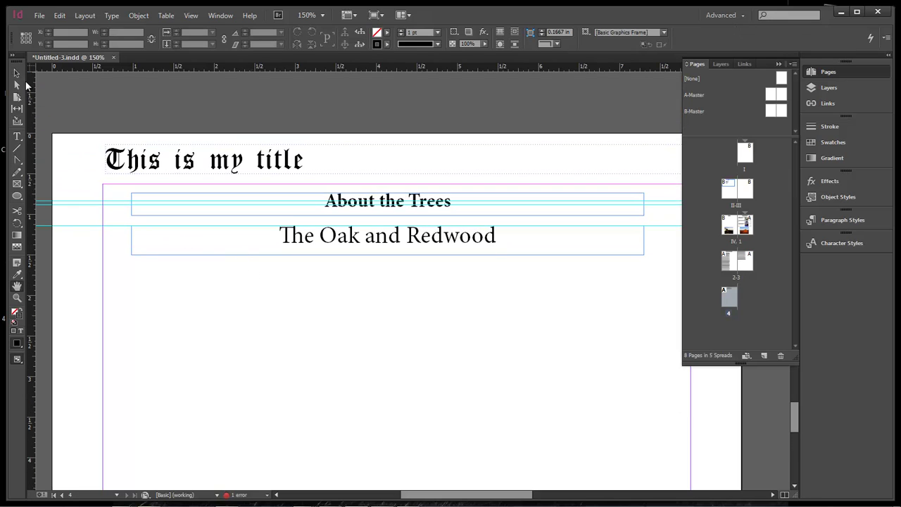
# Move and shorten About the Trees and The Oak and Redwood so they snap between the guides.
pyautogui.click(17, 73)
pyautogui.click(269, 209)
pyautogui.moveTo(298, 213); pyautogui.dragTo(299, 198)
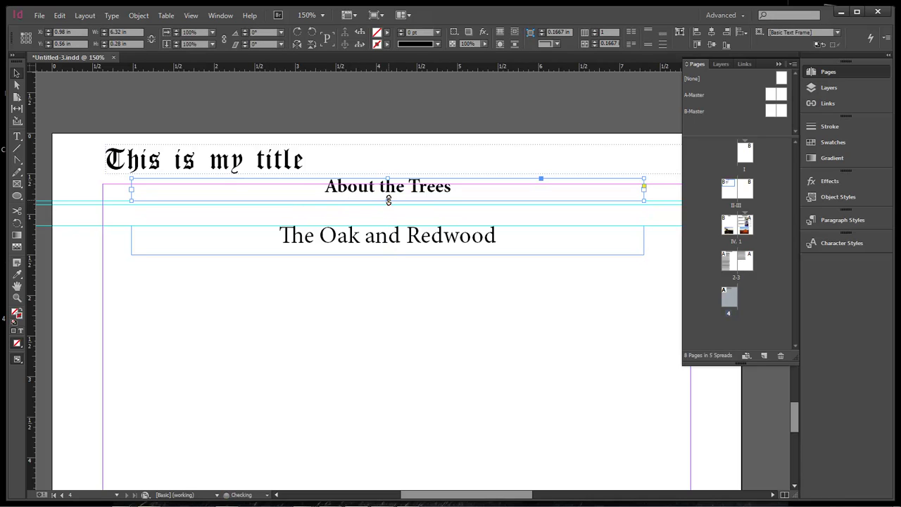
pyautogui.moveTo(388, 200); pyautogui.dragTo(388, 194)
pyautogui.moveTo(273, 192); pyautogui.dragTo(282, 195)
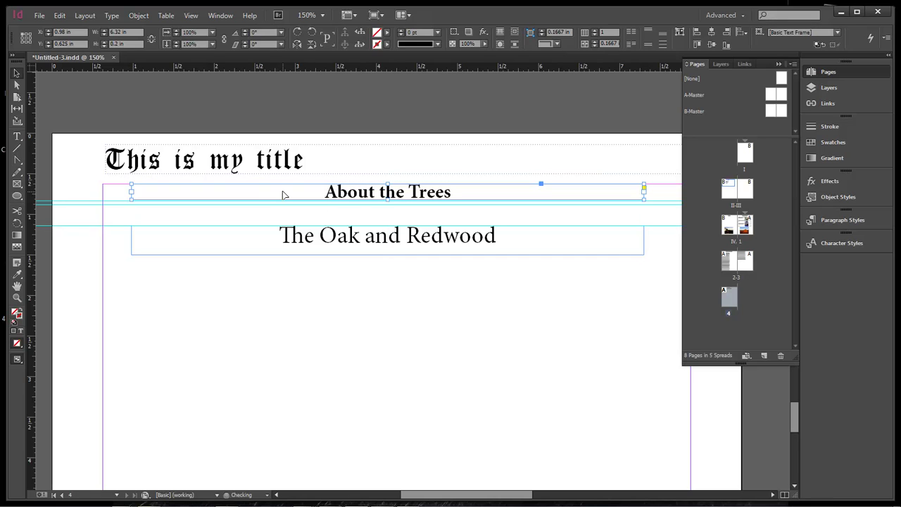
pyautogui.click(252, 211)
pyautogui.click(267, 249)
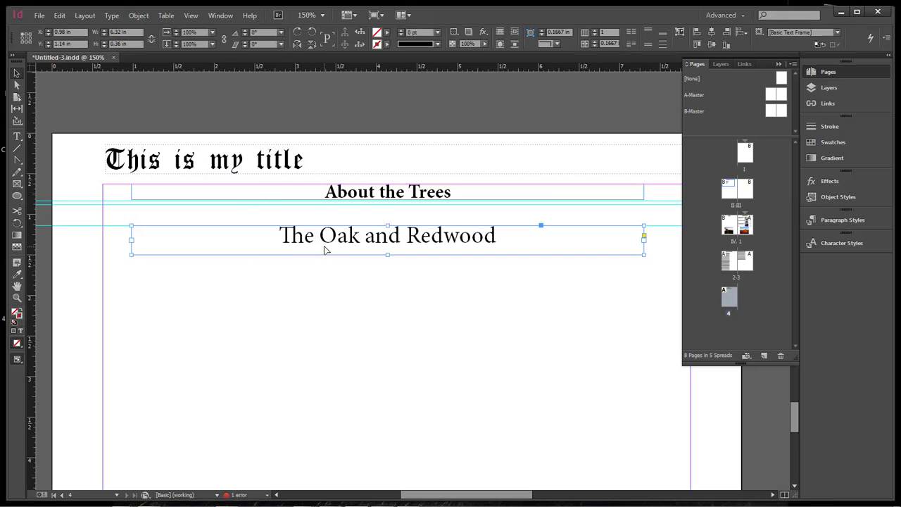
pyautogui.moveTo(323, 246); pyautogui.dragTo(323, 225)
pyautogui.moveTo(387, 234); pyautogui.dragTo(388, 226)
pyautogui.click(256, 258)
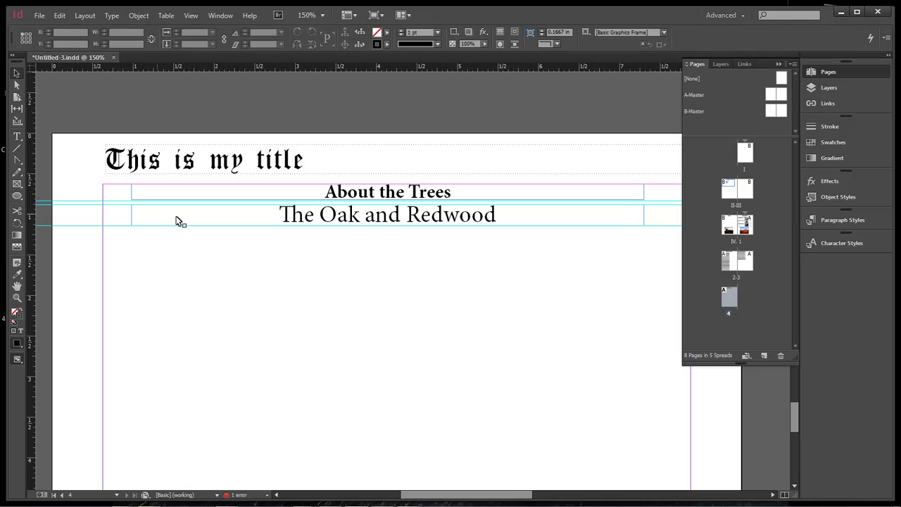
# On spread 2-3, shorten the Information on our animals header frame.
pyautogui.doubleClick(734, 266)
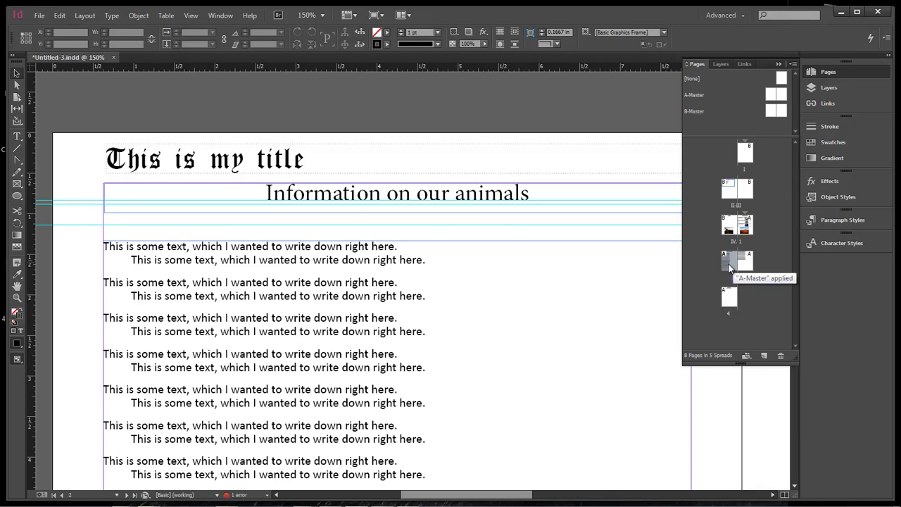
pyautogui.click(144, 197)
pyautogui.moveTo(398, 211)
pyautogui.mouseDown()
pyautogui.moveTo(403, 198)
pyautogui.moveTo(399, 225)
pyautogui.mouseUp()
pyautogui.click(501, 277)
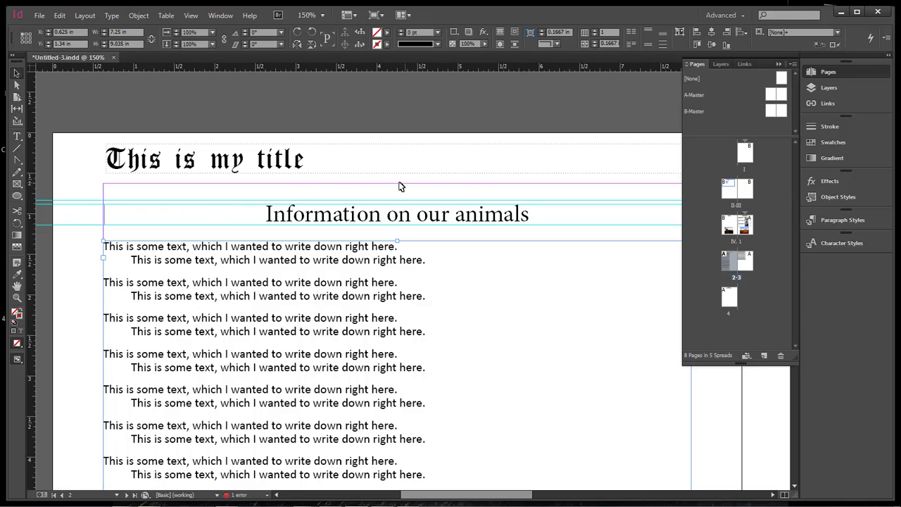
# Check pages IV, 1, 2 and 3 in turn, ending on page 3.
pyautogui.doubleClick(736, 226)
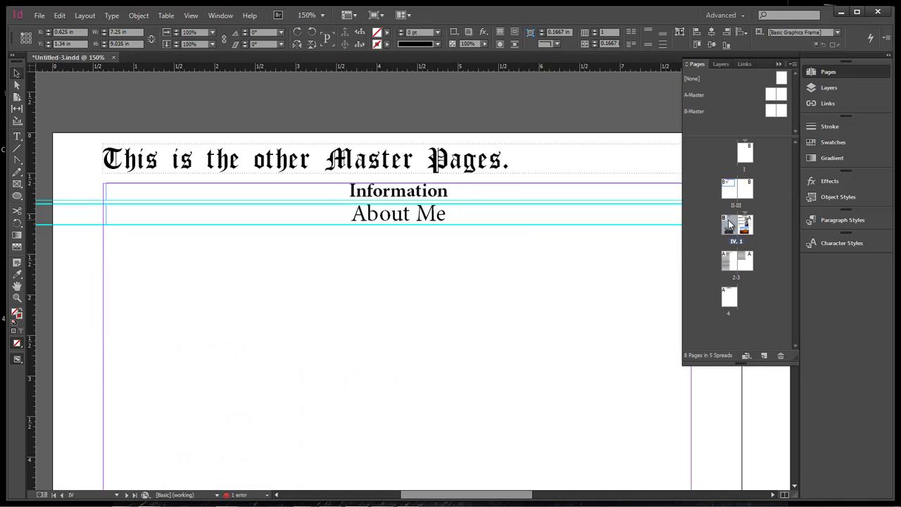
pyautogui.doubleClick(745, 229)
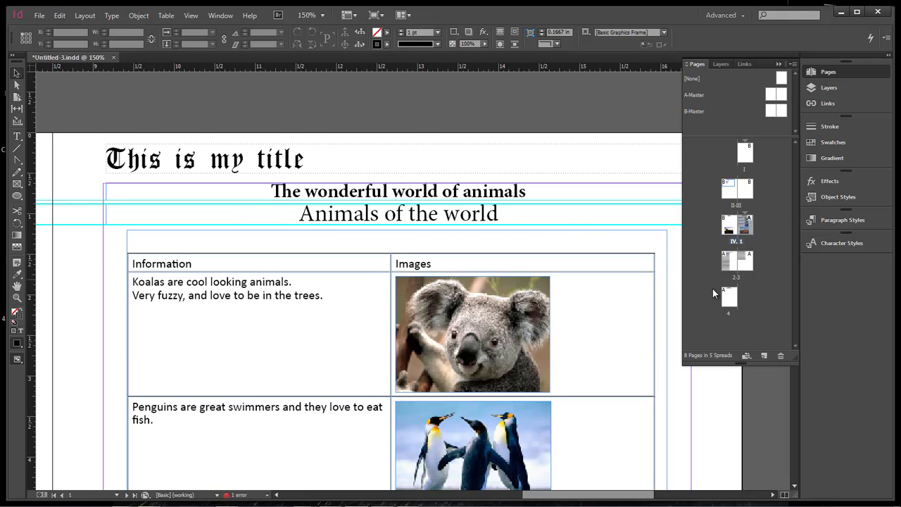
pyautogui.doubleClick(734, 262)
pyautogui.doubleClick(749, 264)
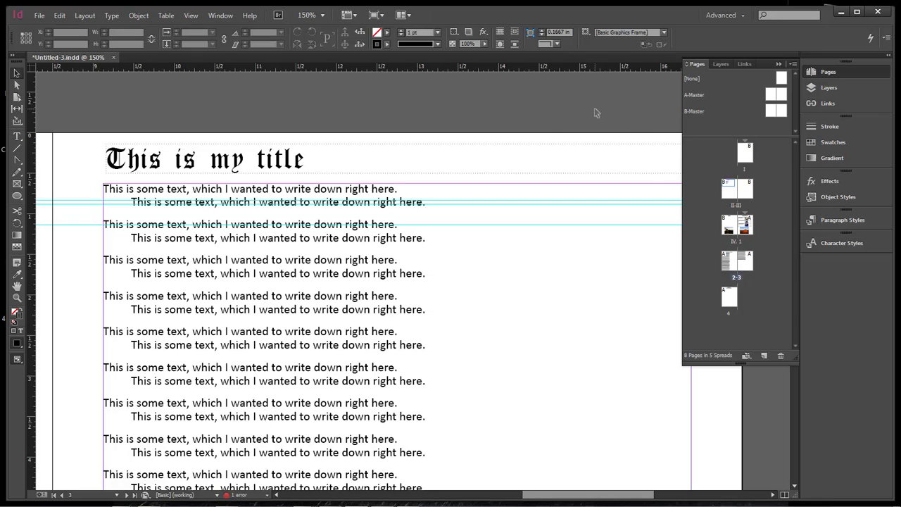
# Show the whole IV, 1 spread with the Pages panel closed.
pyautogui.doubleClick(736, 241)
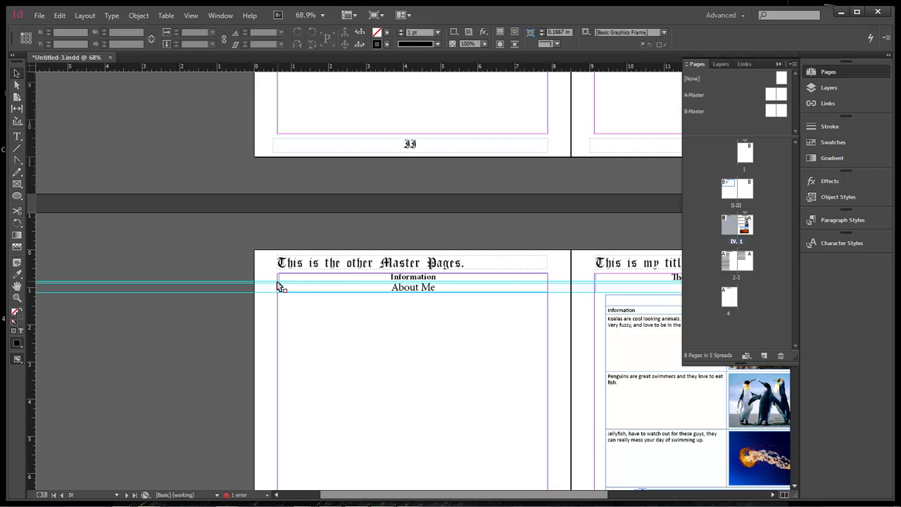
pyautogui.scroll(-3, 470, 328)
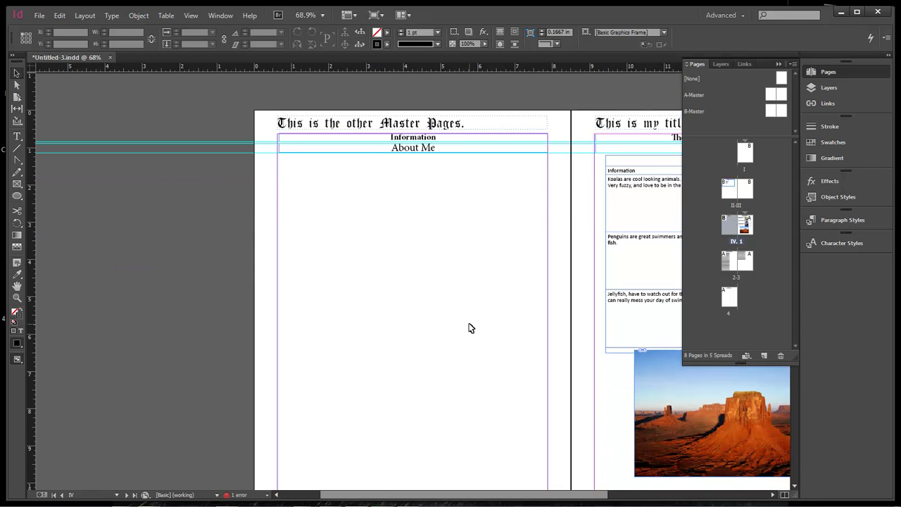
pyautogui.click(779, 65)
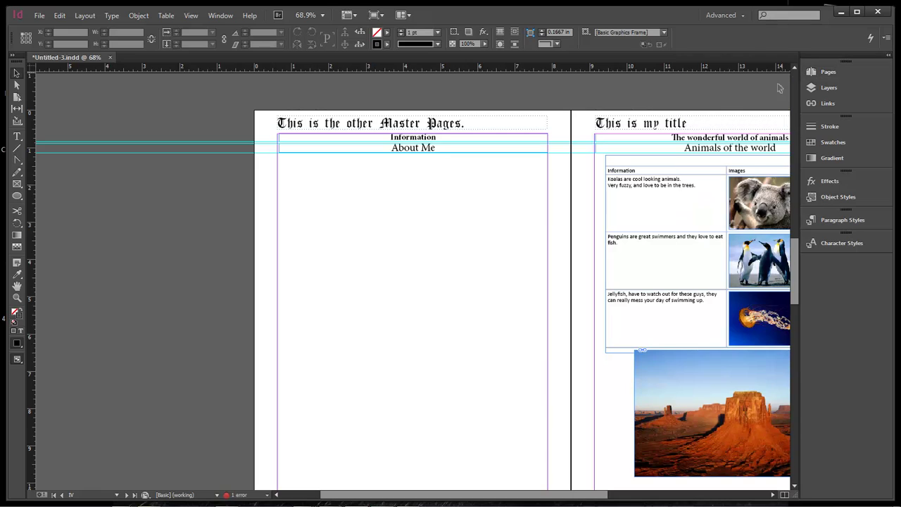
pyautogui.scroll(-2, 444, 308)
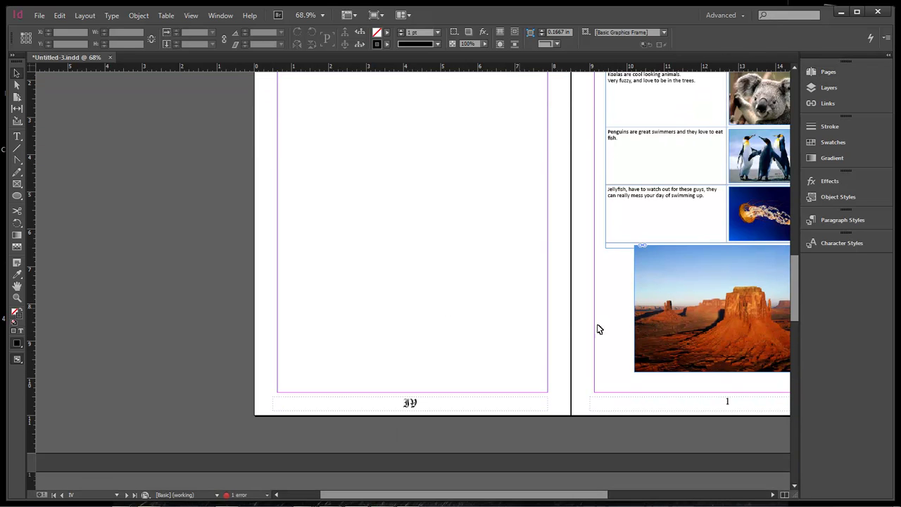
# Fit the desert photo frame to its 4.55 × 3.4125 in image and nudge it below the table.
pyautogui.click(679, 324)
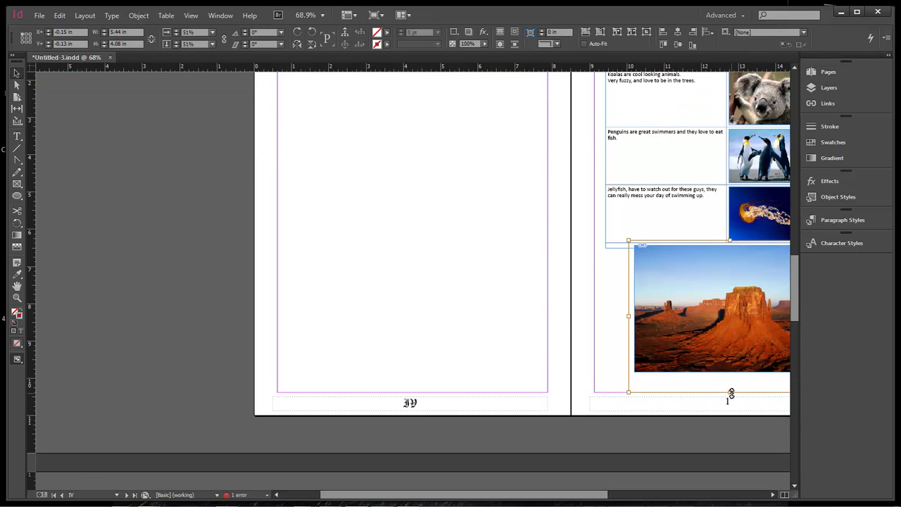
pyautogui.moveTo(731, 393); pyautogui.dragTo(732, 378)
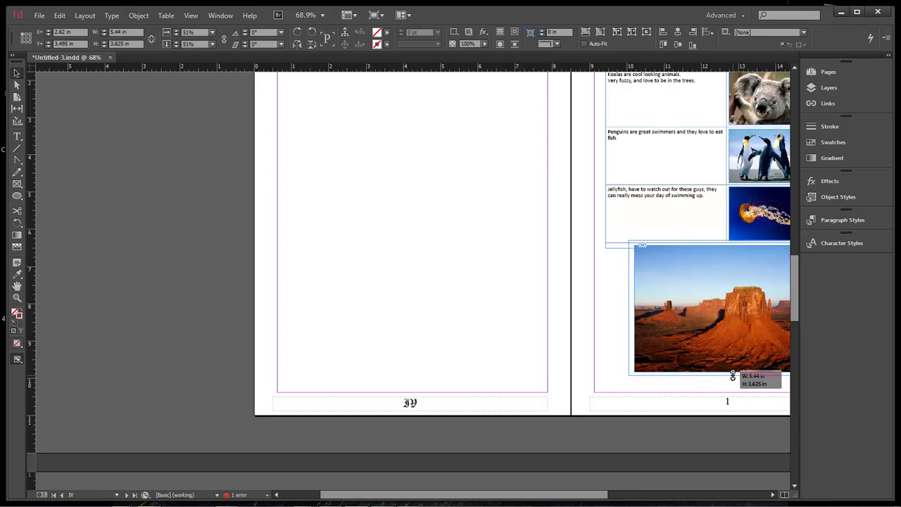
pyautogui.moveTo(732, 376); pyautogui.dragTo(726, 384)
pyautogui.hotkey('ctrl', 'alt', 'c')
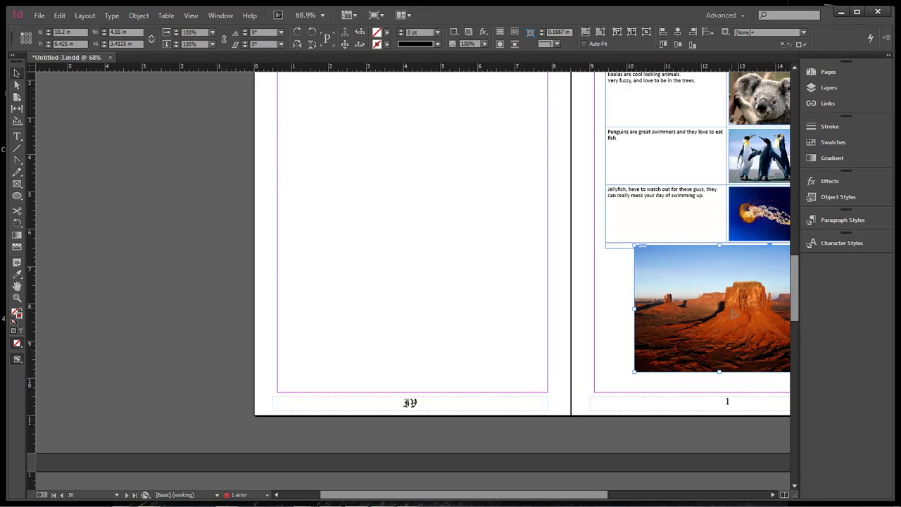
pyautogui.moveTo(732, 313); pyautogui.dragTo(732, 324)
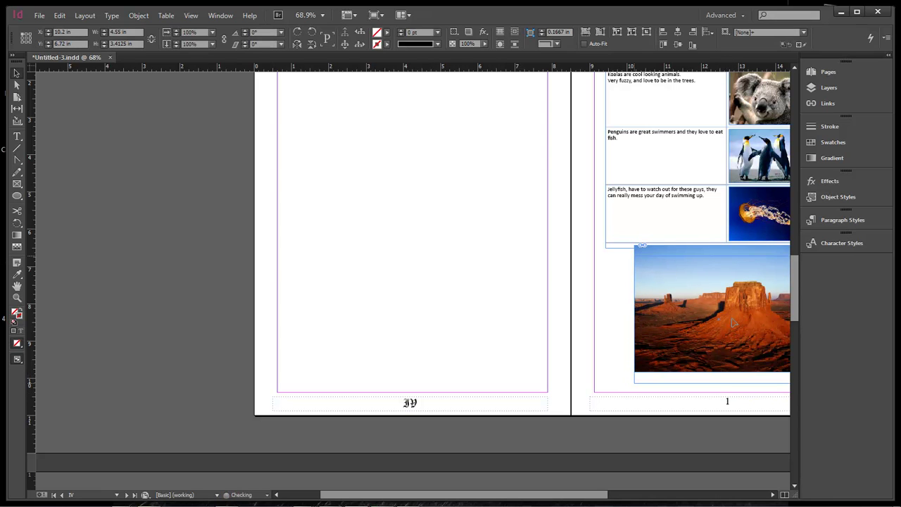
pyautogui.click(622, 320)
pyautogui.moveTo(588, 495); pyautogui.dragTo(636, 498)
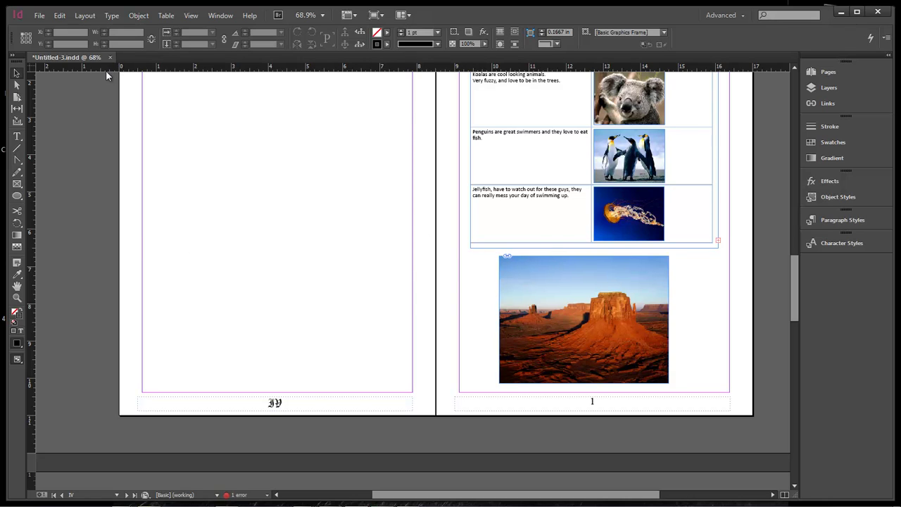
# Add horizontal guides along the desert photo's top and bottom edges, then open Place with Ctrl+D.
pyautogui.moveTo(102, 69); pyautogui.dragTo(380, 256)
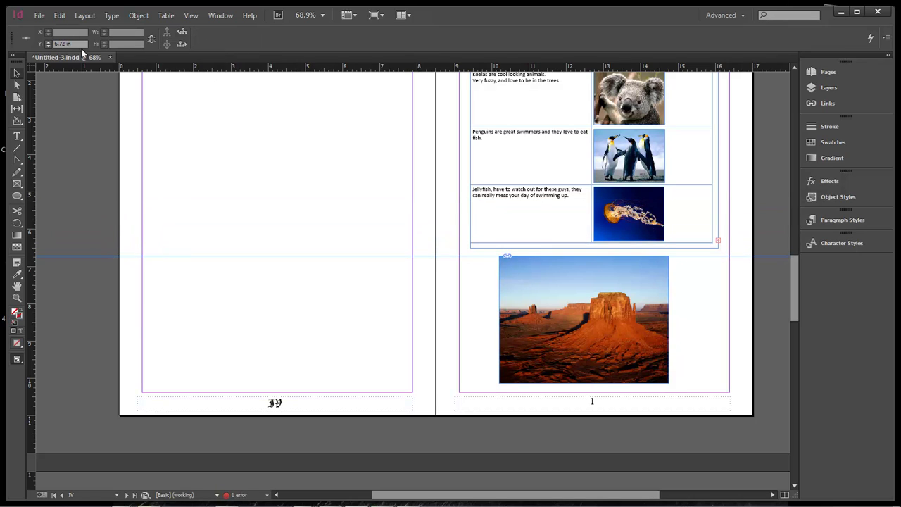
pyautogui.moveTo(85, 68); pyautogui.dragTo(81, 383)
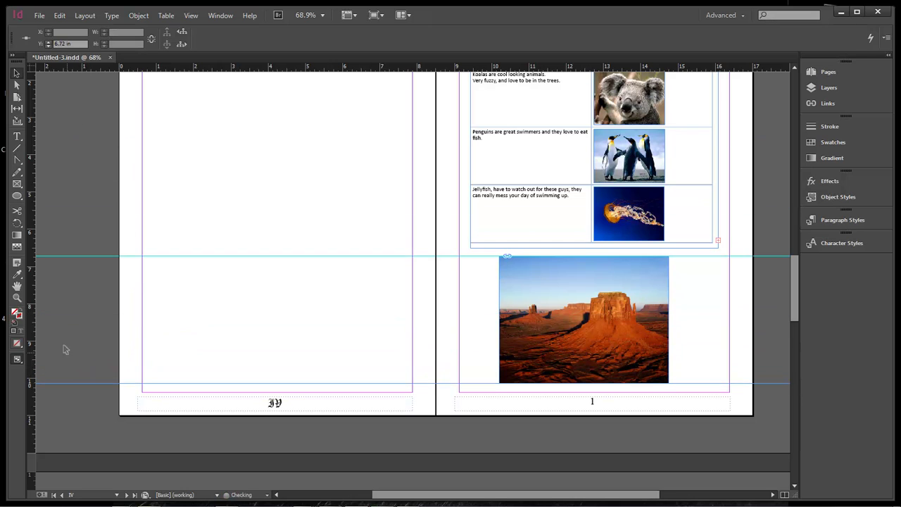
pyautogui.click(89, 291)
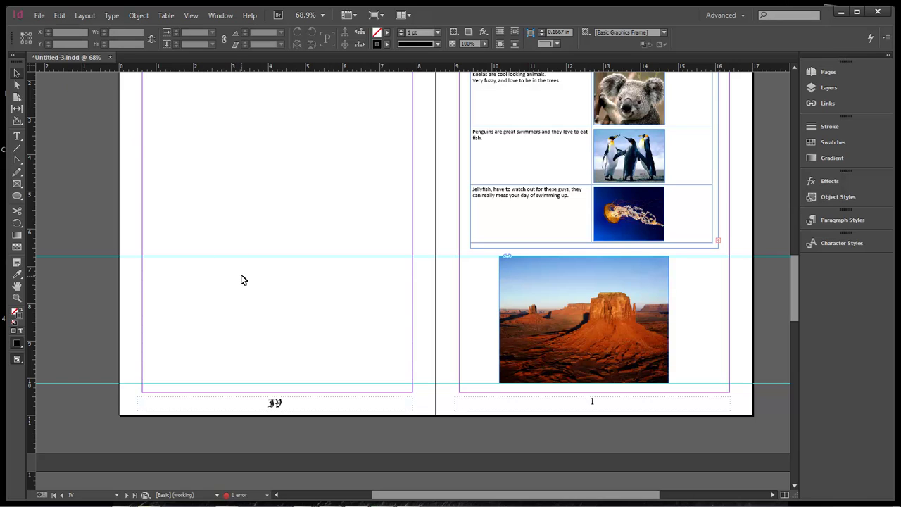
pyautogui.hotkey('ctrl', 'd')
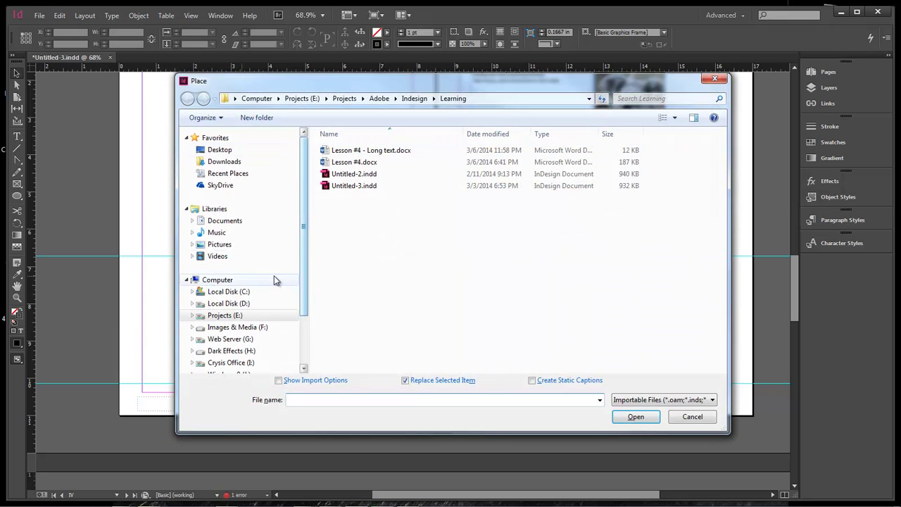
# Place Lighthouse.jpg from Sample Pictures as a 4.55 × 3.4125 in frame between the page IV guides.
pyautogui.click(220, 244)
pyautogui.doubleClick(346, 186)
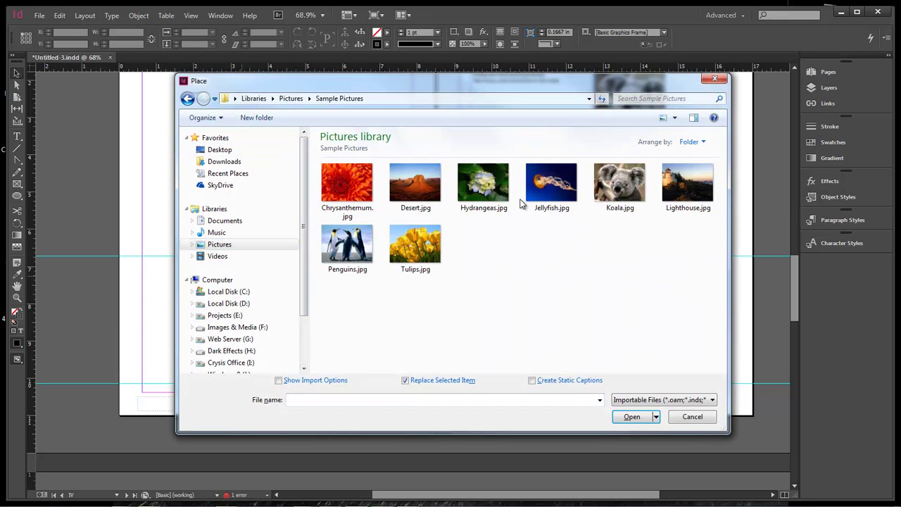
pyautogui.click(690, 185)
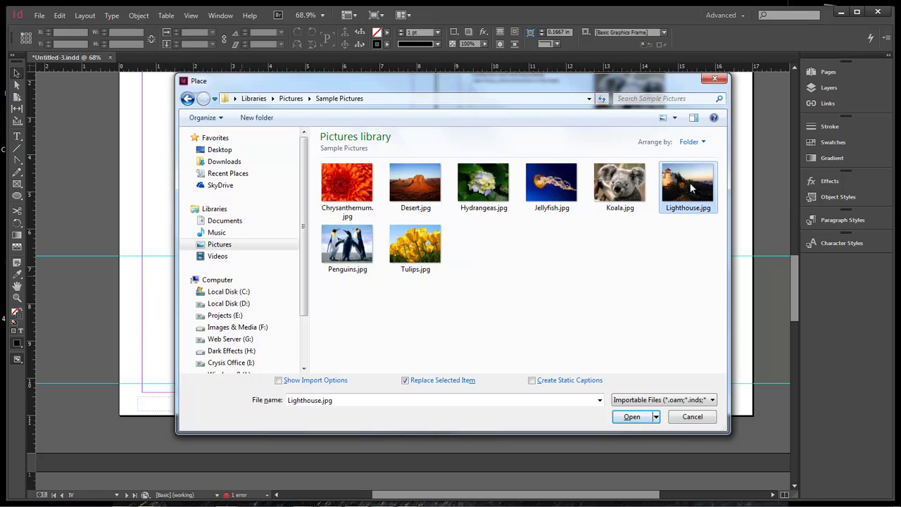
pyautogui.click(632, 417)
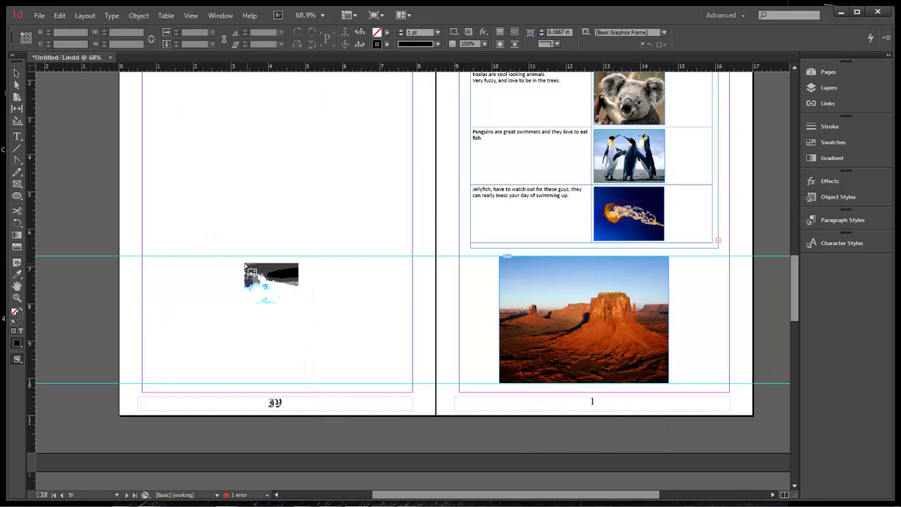
pyautogui.moveTo(189, 258); pyautogui.dragTo(358, 373)
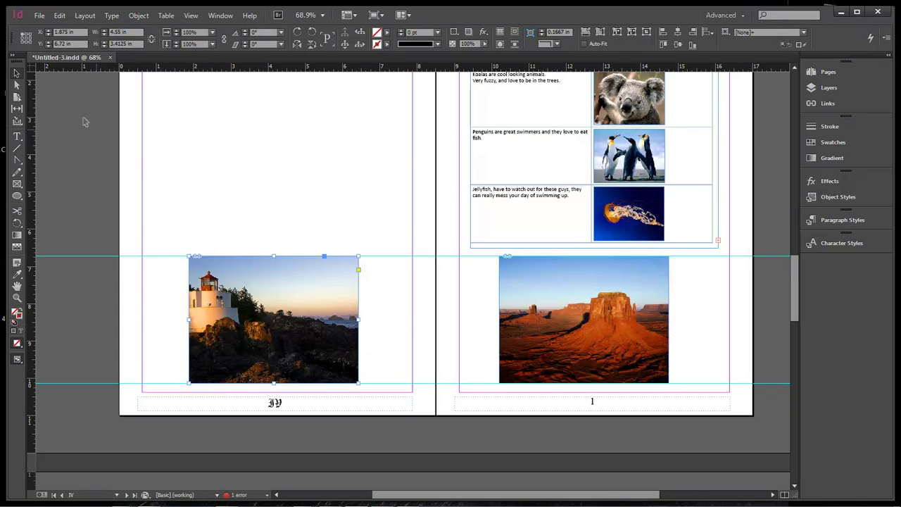
pyautogui.click(177, 211)
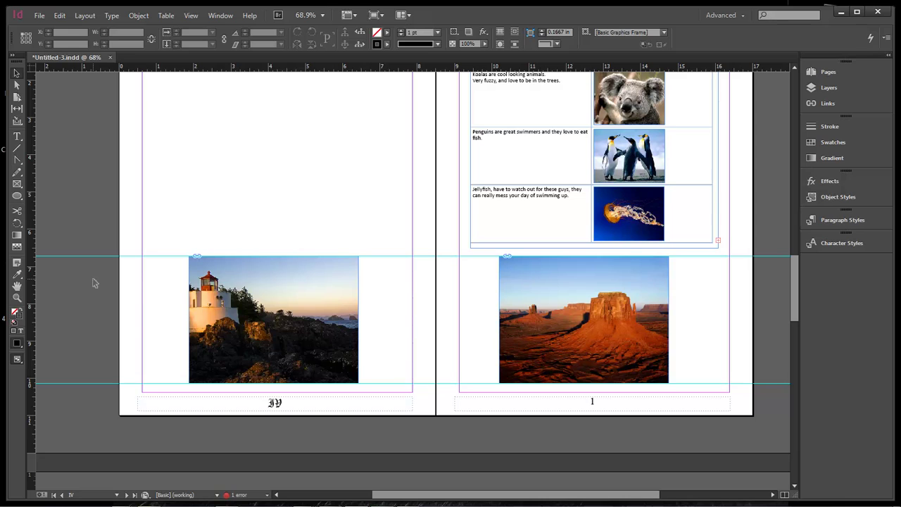
pyautogui.scroll(3, 94, 282)
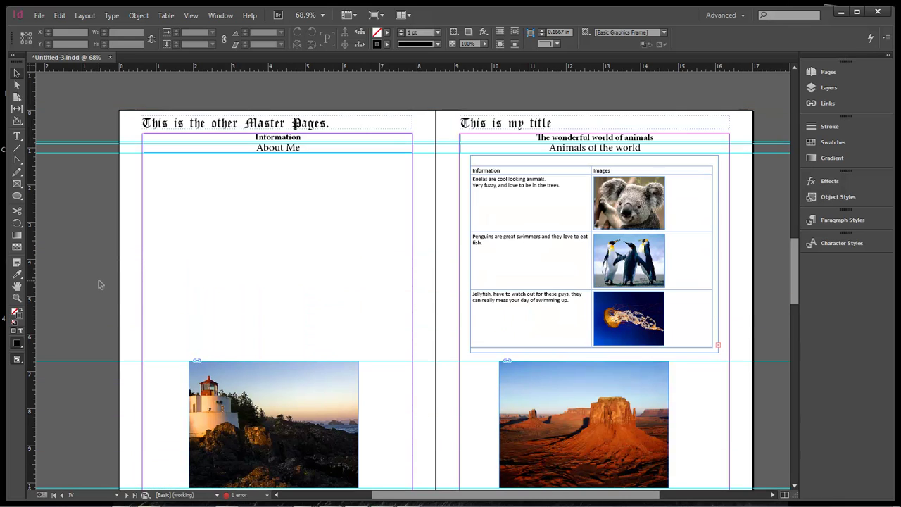